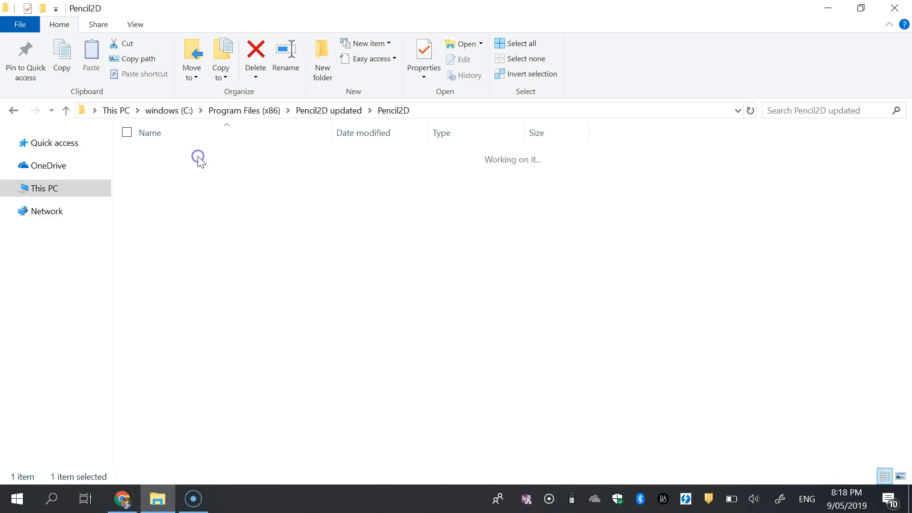
Launch Pencil2D from its program folder and look through the vector, camera and bitmap layers
double_click(165, 352)
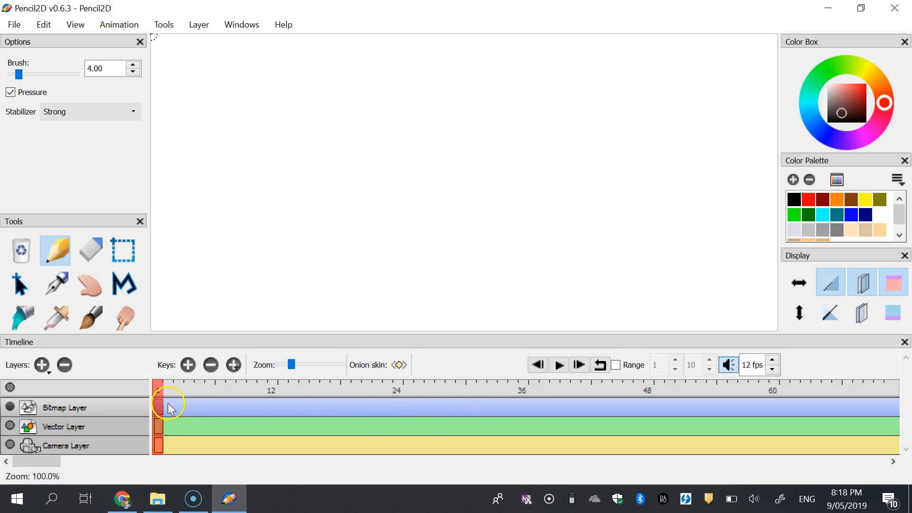
click(62, 427)
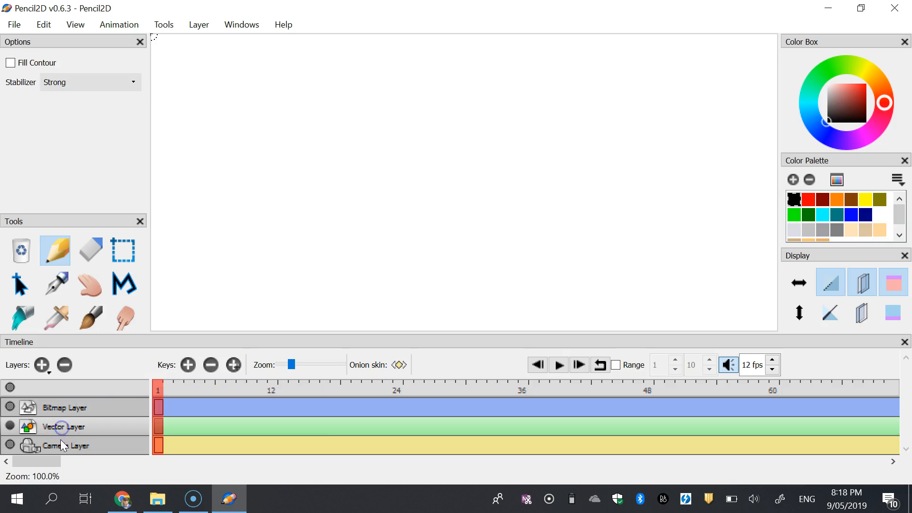
click(62, 444)
click(57, 408)
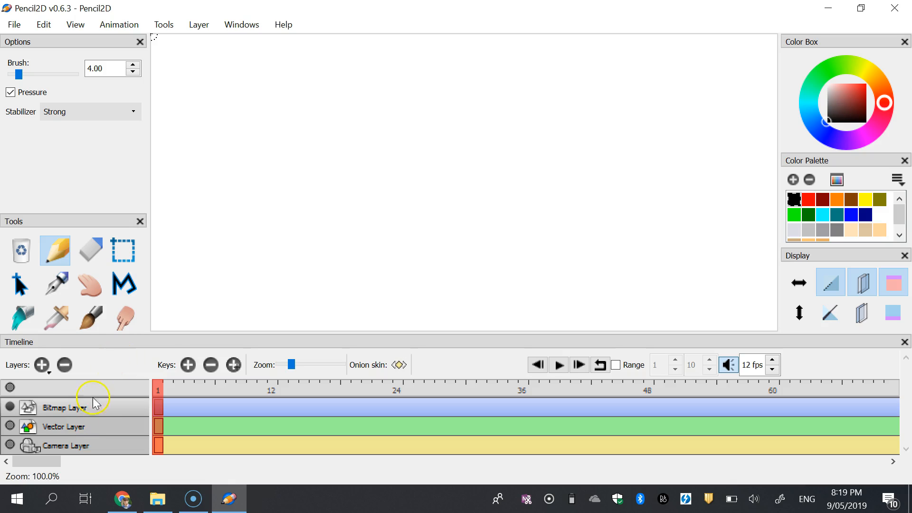
Paint a dark green ground line with short grass strokes below it on the vector layer, using the Brush tool at width 17.74
click(67, 426)
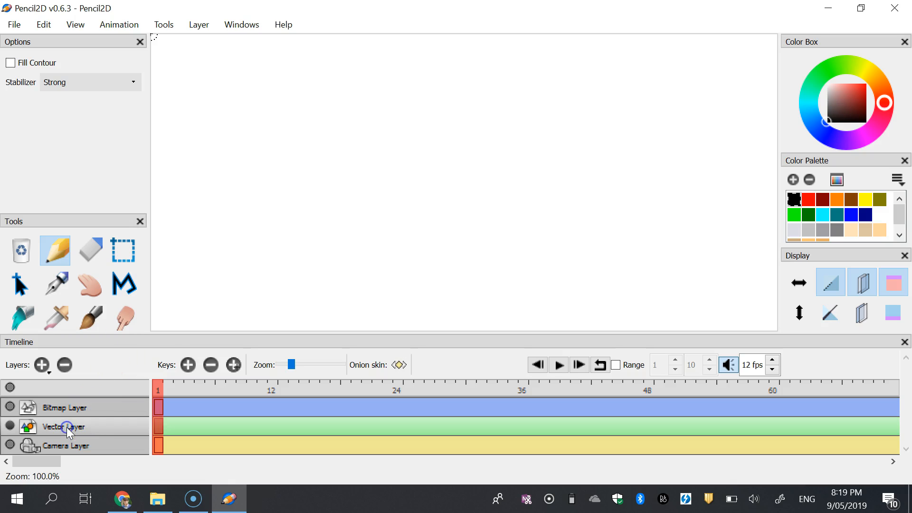
click(89, 318)
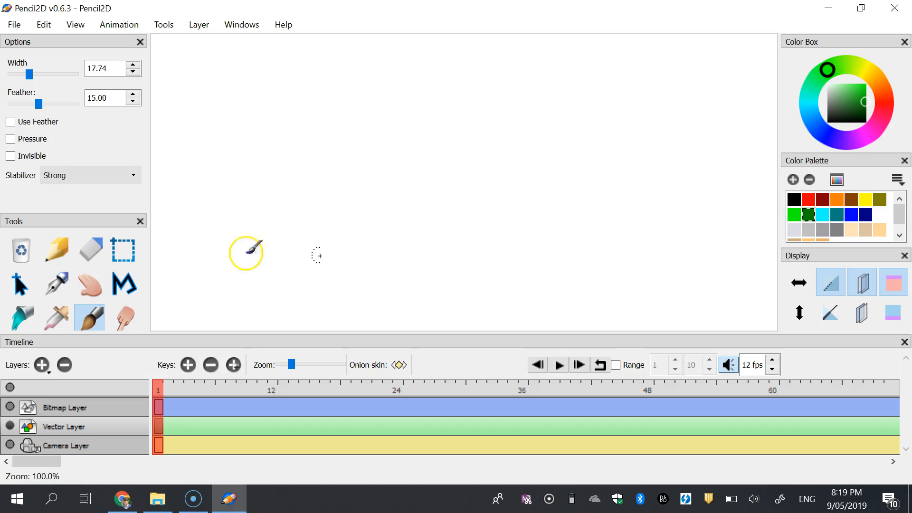
scroll(334, 245, down, 3)
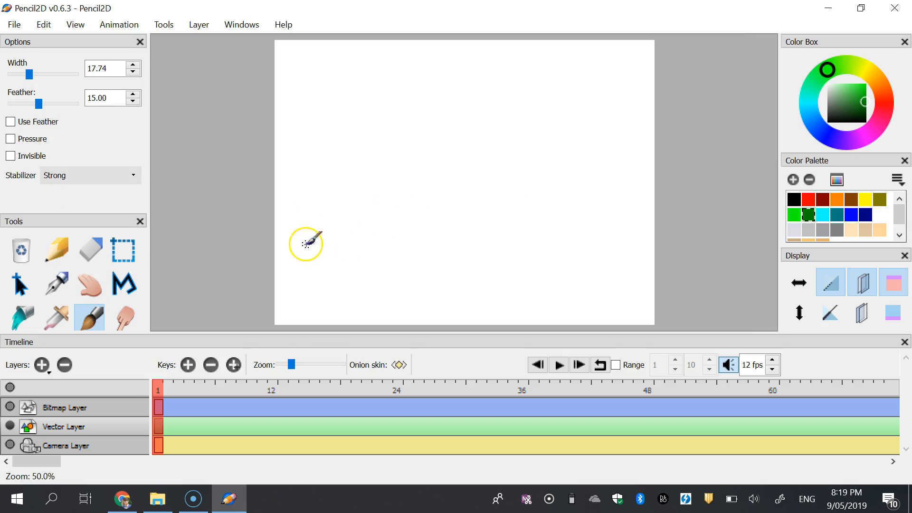
mouse_move(269, 244)
mouse_down()
mouse_move(552, 246)
mouse_move(666, 258)
mouse_up()
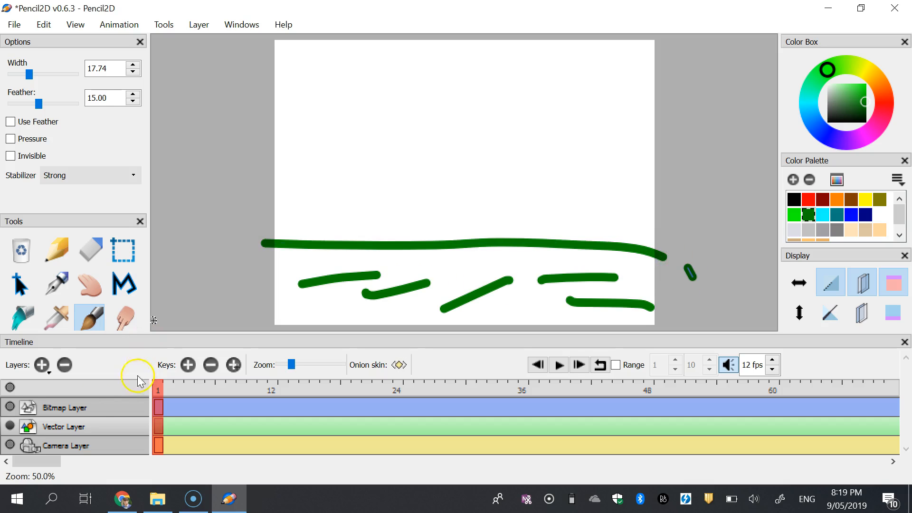
Brush a small black ball outline at width 8.18 near the canvas's upper-left corner on frame 1 of the bitmap layer
click(75, 408)
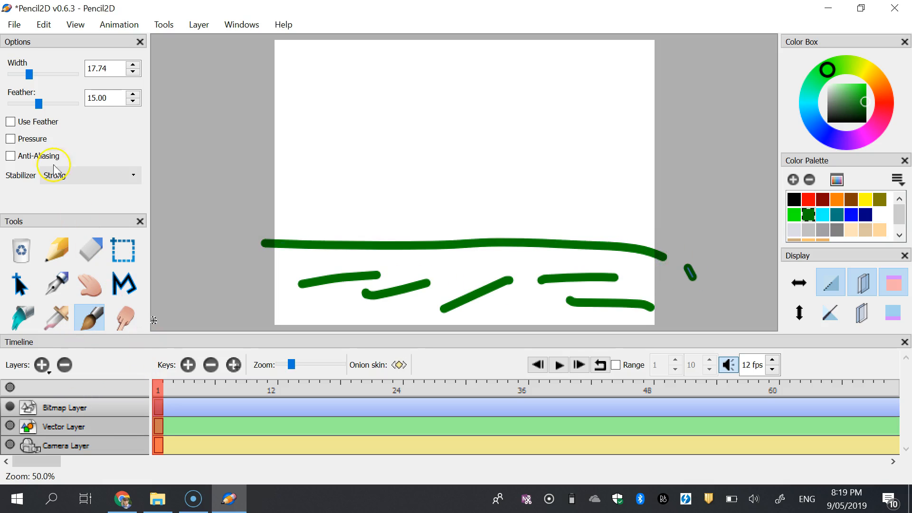
drag(27, 75, 18, 79)
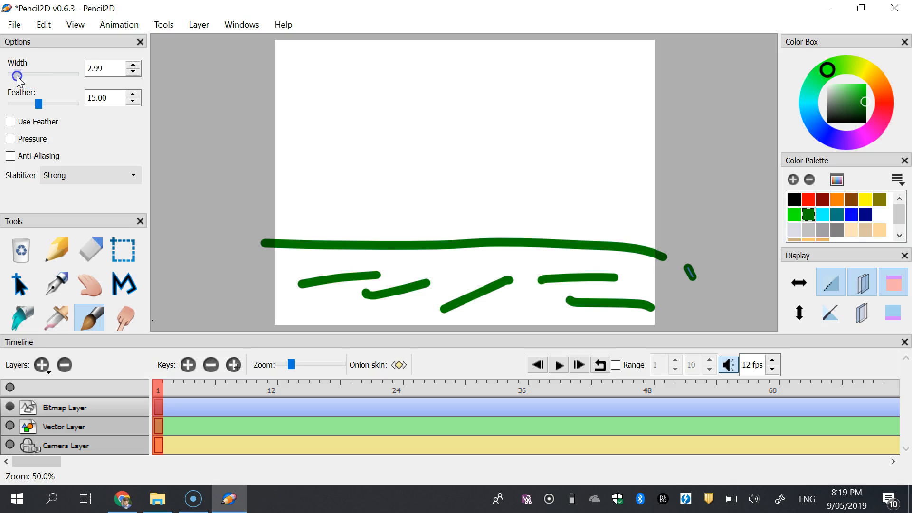
click(798, 200)
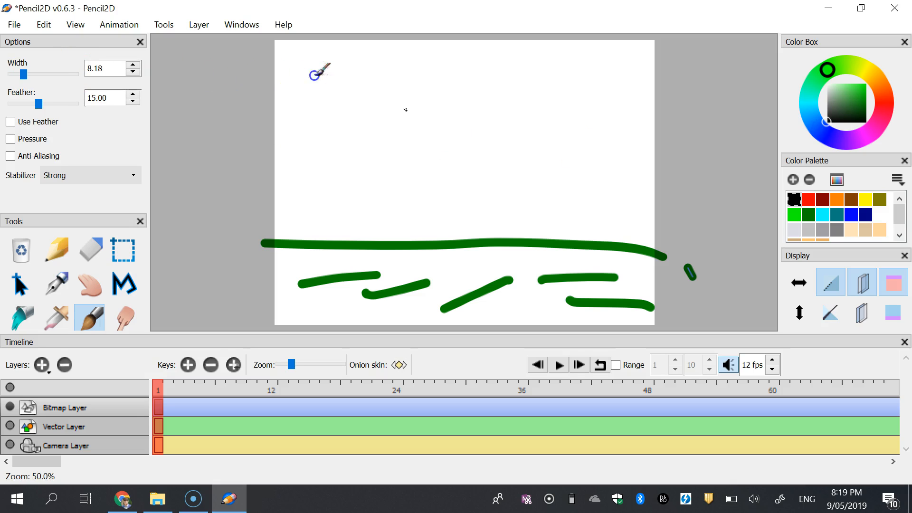
mouse_move(315, 76)
mouse_down()
mouse_move(304, 94)
mouse_move(335, 81)
mouse_move(308, 86)
mouse_up()
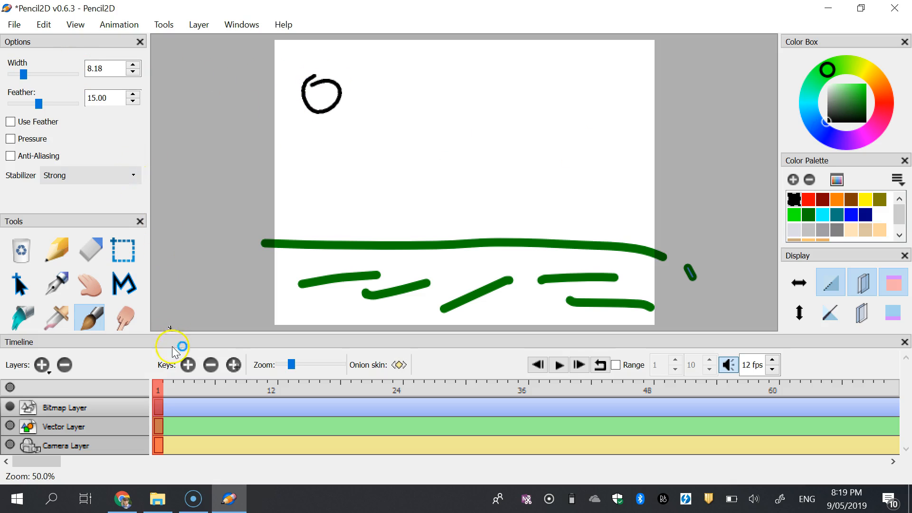
Add bitmap keyframes 2 to 4, drawing the ball a little lower and further right on each
click(188, 365)
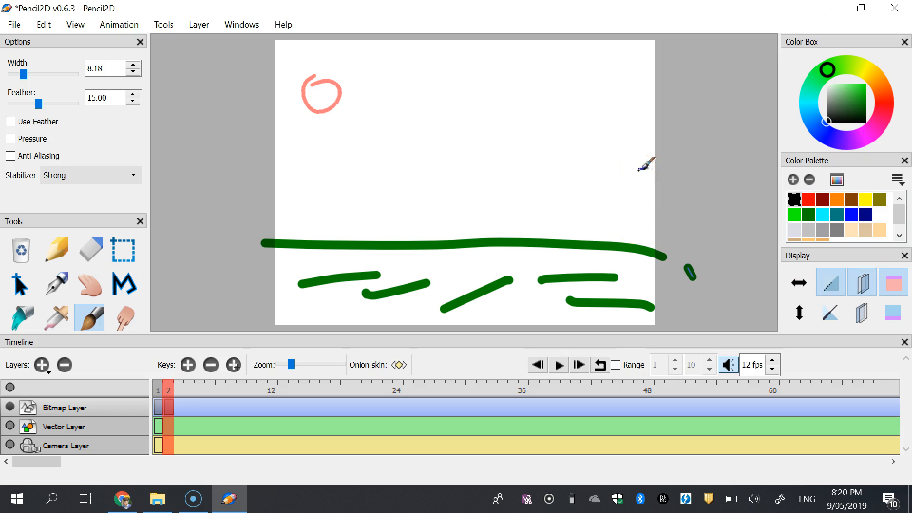
mouse_move(335, 105)
mouse_down()
mouse_move(357, 121)
mouse_move(329, 111)
mouse_move(350, 136)
mouse_move(347, 128)
mouse_move(350, 164)
mouse_move(367, 158)
mouse_up()
click(188, 364)
click(188, 365)
click(188, 365)
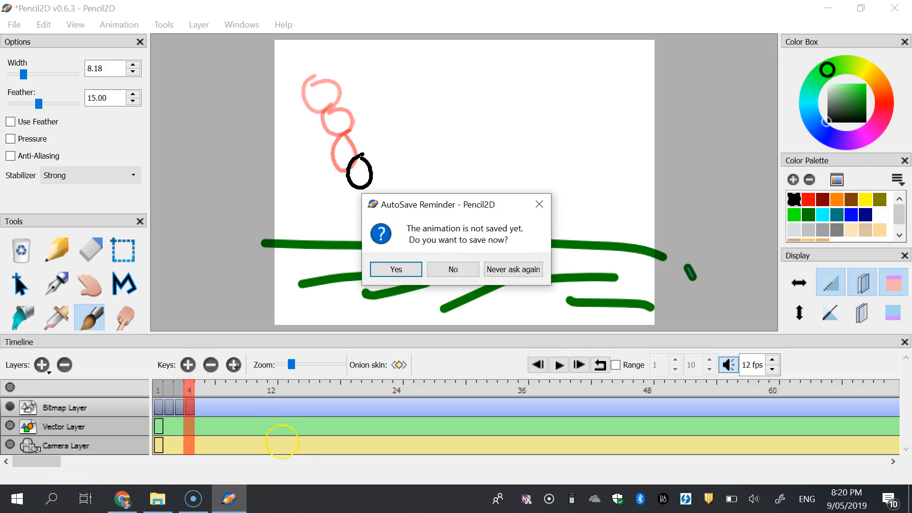
Save the animation as Test in the PCLX format
click(398, 269)
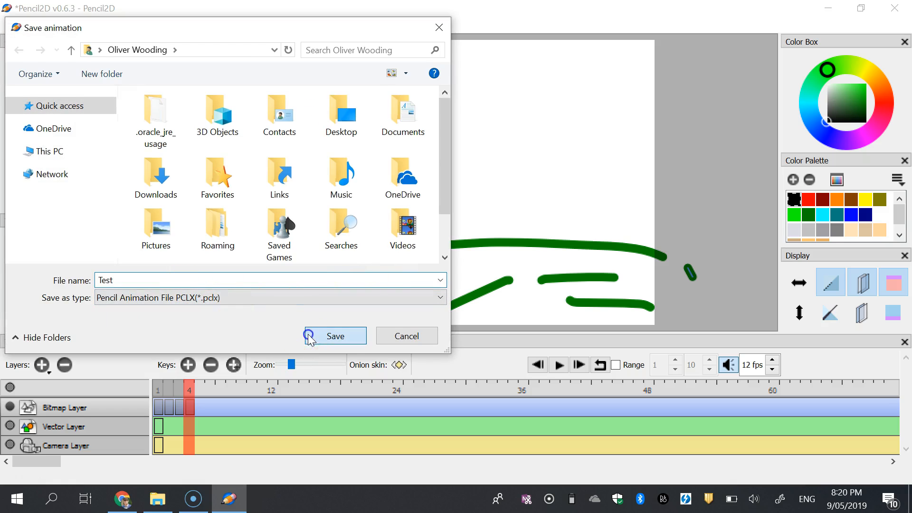
click(311, 336)
click(474, 252)
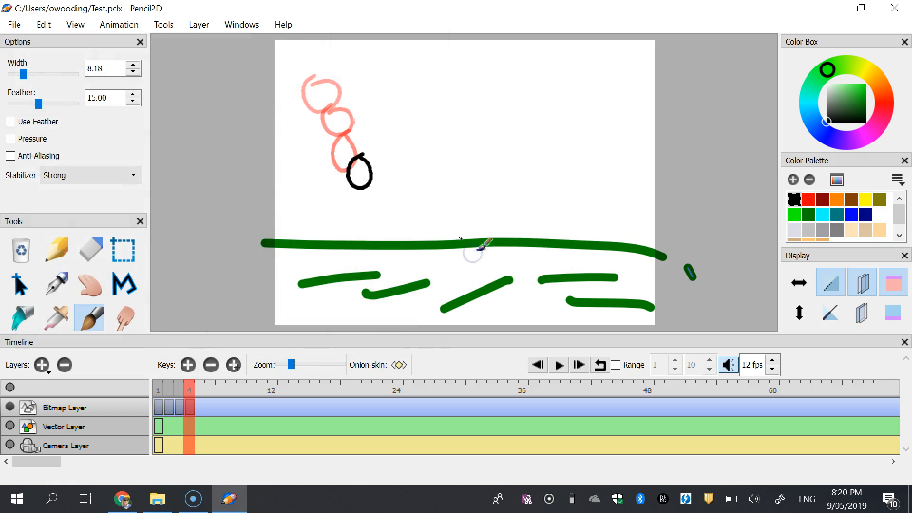
Try to continue the falling ball on frames 5 and 6 down to the ground line, and add keyframe 7
key(period)
mouse_move(362, 188)
mouse_down()
mouse_move(386, 196)
mouse_move(362, 188)
mouse_move(370, 234)
mouse_move(375, 213)
mouse_up()
click(189, 364)
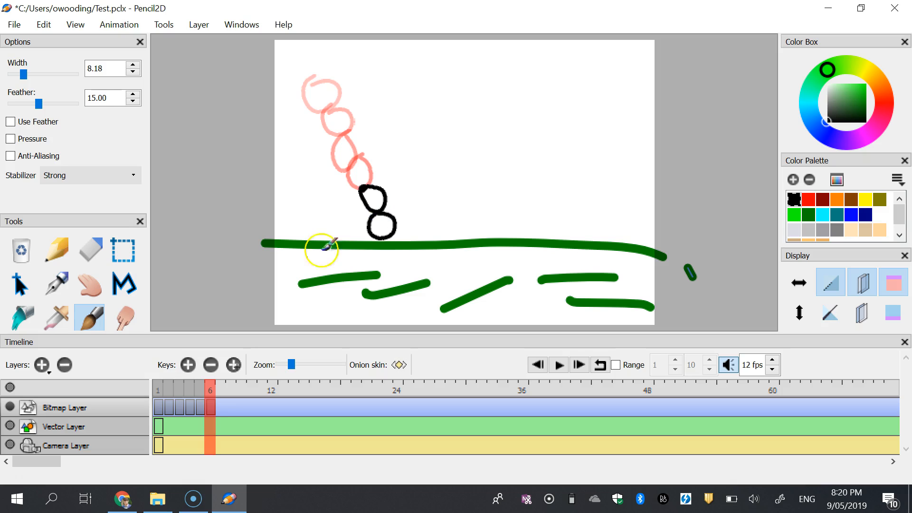
click(189, 365)
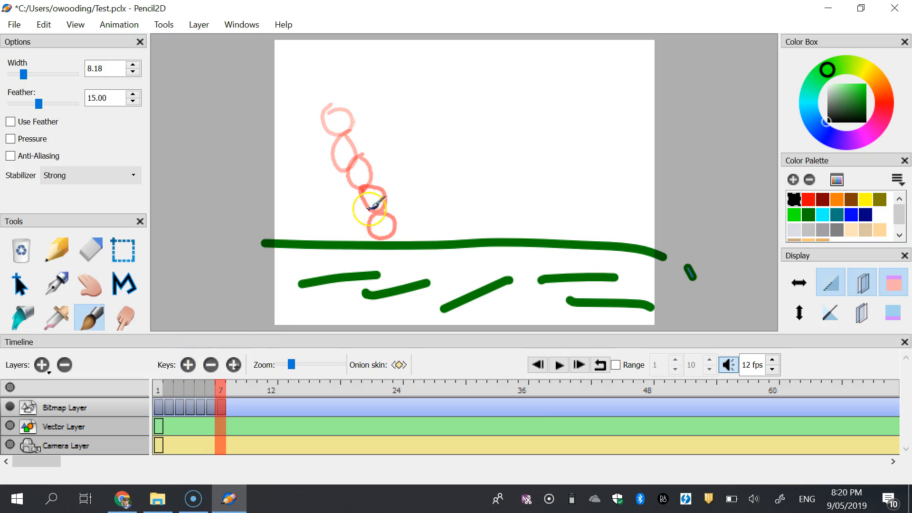
Step back through the frames to frame 1 and forward to frame 5 to check the ball drawings
key(comma)
key(comma)
key(comma)
key(comma)
key(comma)
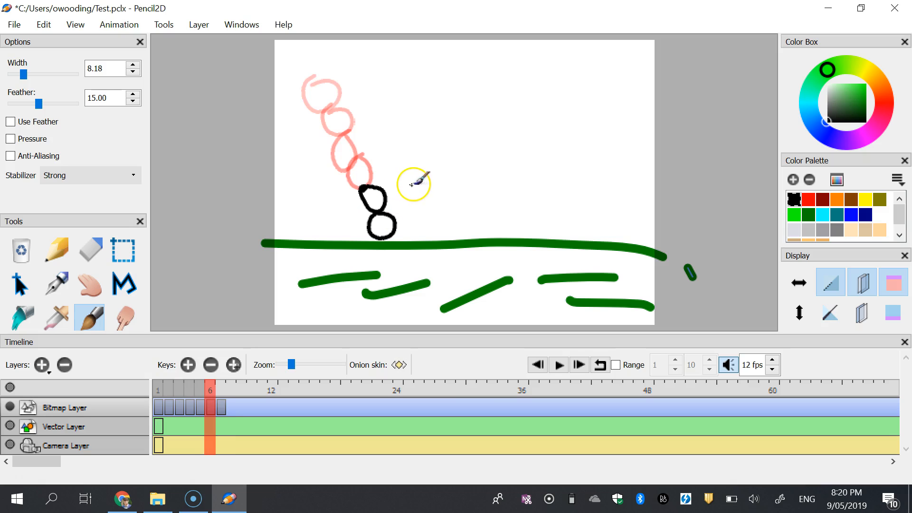
key(comma)
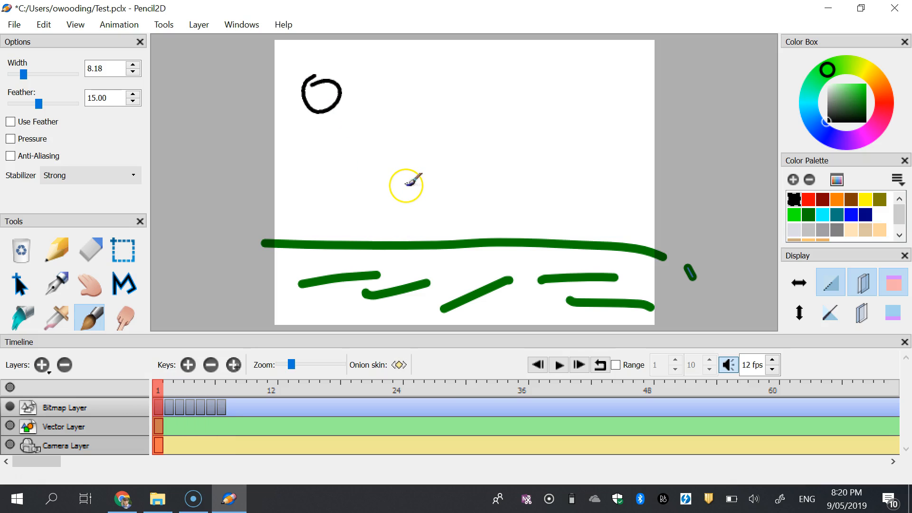
key(period)
key(period)
key(period)
key(period)
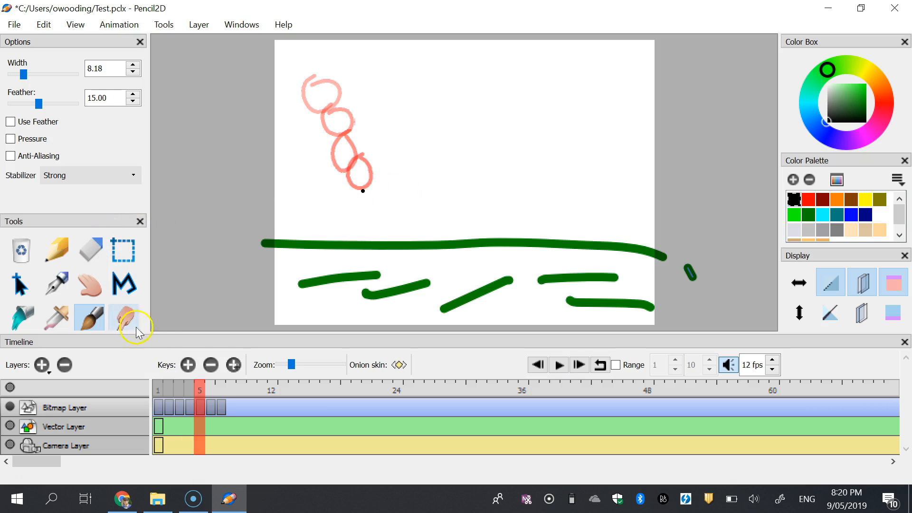
Remove the faulty bitmap keyframes 5, 6 and 7, and return to frame 4
click(215, 368)
key(period)
key(period)
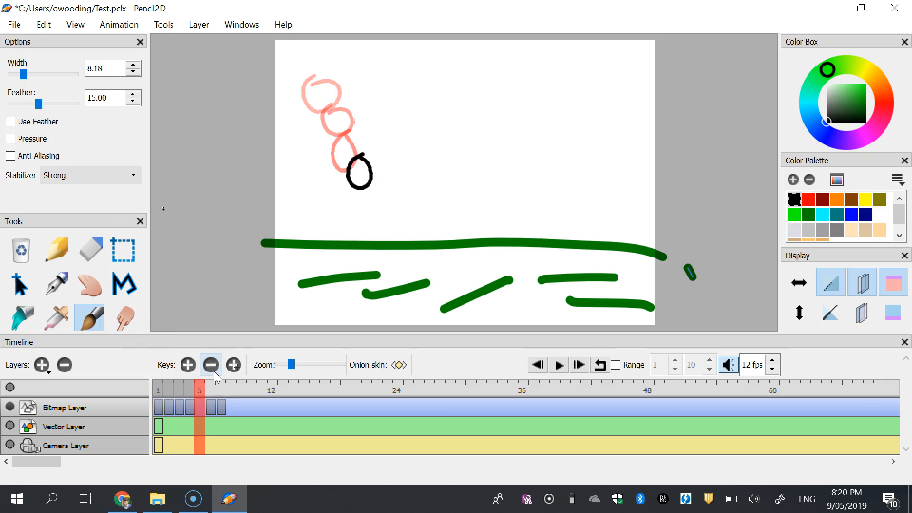
drag(354, 239, 382, 231)
key(period)
key(comma)
click(211, 365)
key(period)
click(215, 367)
key(comma)
key(comma)
key(comma)
Add bitmap keyframes 5 to 8, drawing the ball falling step by step to just below the ground line
click(188, 365)
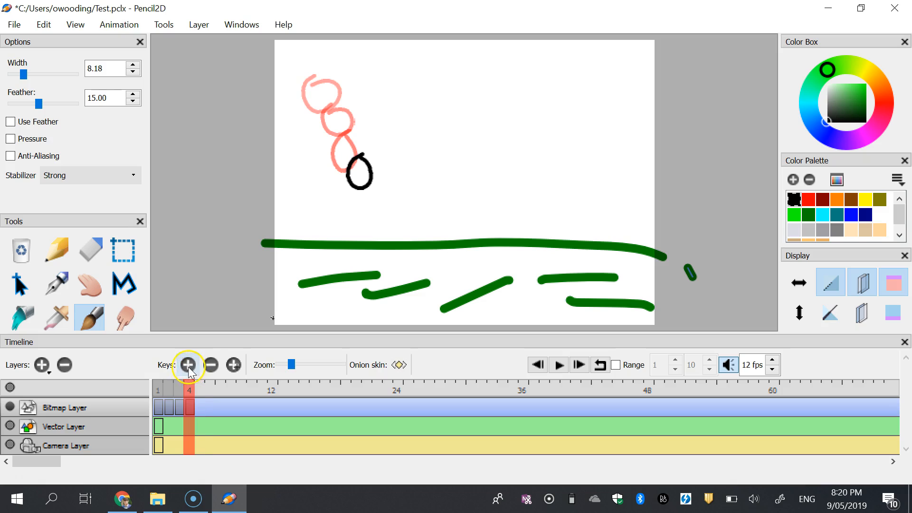
mouse_move(368, 180)
mouse_down()
mouse_move(362, 187)
mouse_move(382, 223)
mouse_move(384, 203)
mouse_move(385, 234)
mouse_move(403, 227)
mouse_move(398, 219)
mouse_up()
click(188, 364)
click(188, 365)
click(188, 365)
mouse_move(404, 249)
mouse_down()
mouse_move(401, 260)
mouse_move(408, 247)
mouse_up()
Add bitmap keyframes 9 to 12, drawing the ball landing on the grass, squashing flat and rebounding up to the right
click(188, 364)
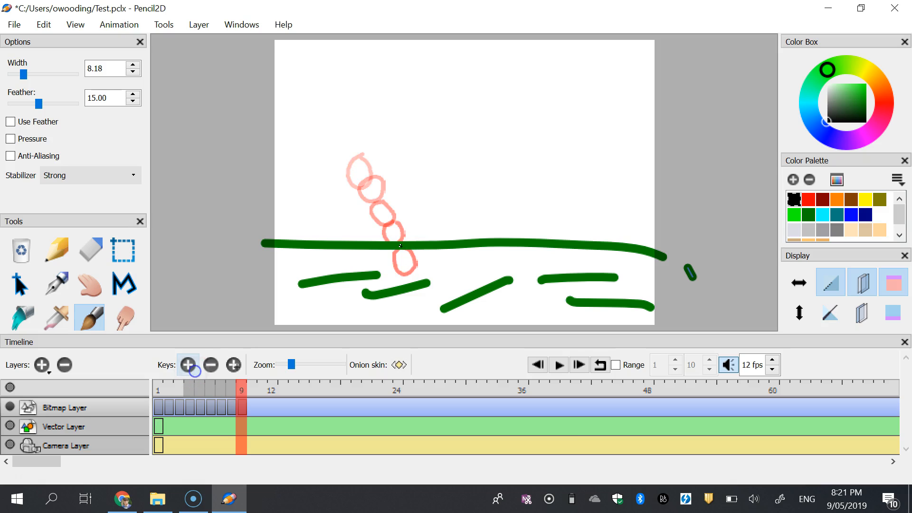
mouse_move(416, 275)
mouse_down()
mouse_move(400, 292)
mouse_move(439, 295)
mouse_move(432, 272)
mouse_move(387, 302)
mouse_move(434, 304)
mouse_move(455, 285)
mouse_move(412, 290)
mouse_move(428, 300)
mouse_move(469, 261)
mouse_move(421, 279)
mouse_move(427, 301)
mouse_up()
click(188, 365)
click(188, 365)
click(188, 364)
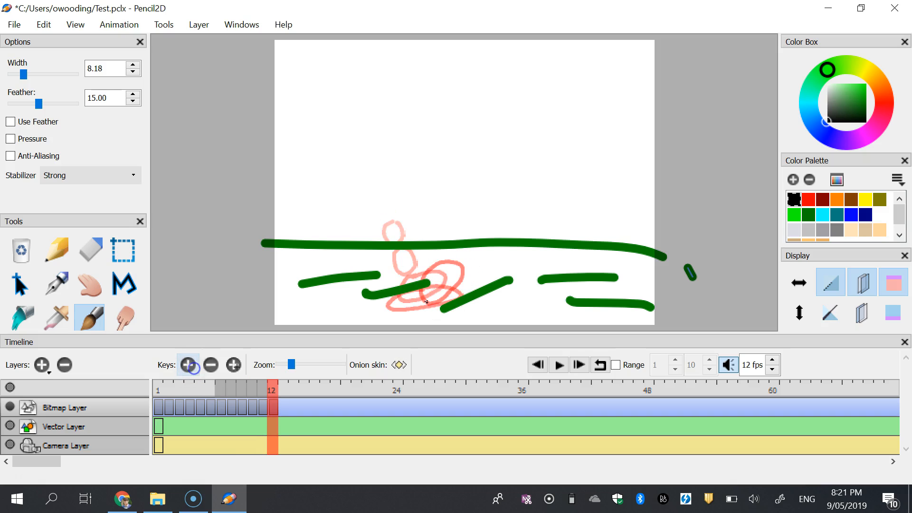
mouse_move(468, 224)
mouse_down()
mouse_move(481, 269)
mouse_move(460, 231)
mouse_up()
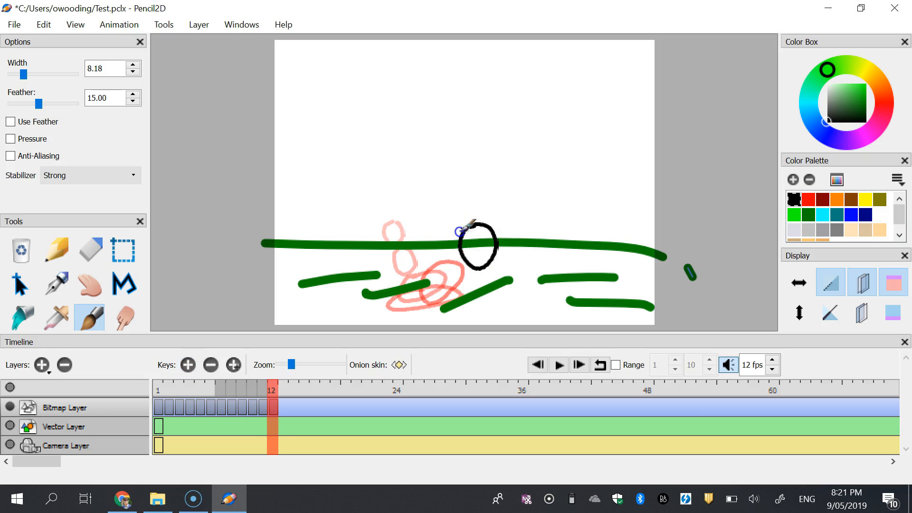
Add bitmap keyframes 13 to 16, drawing the ball arcing over the ground line and landing squashed on the right-hand grass
click(189, 365)
mouse_move(515, 199)
mouse_down()
mouse_move(527, 203)
mouse_move(519, 198)
mouse_move(540, 252)
mouse_move(546, 224)
mouse_move(558, 220)
mouse_move(576, 243)
mouse_up()
click(188, 365)
click(188, 364)
click(188, 365)
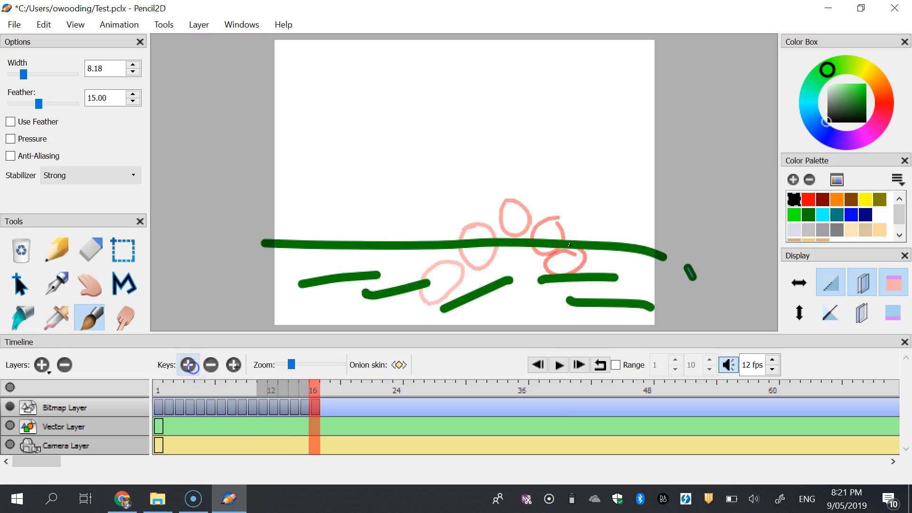
mouse_move(576, 279)
mouse_down()
mouse_move(545, 296)
mouse_move(582, 302)
mouse_move(625, 280)
mouse_move(561, 278)
mouse_up()
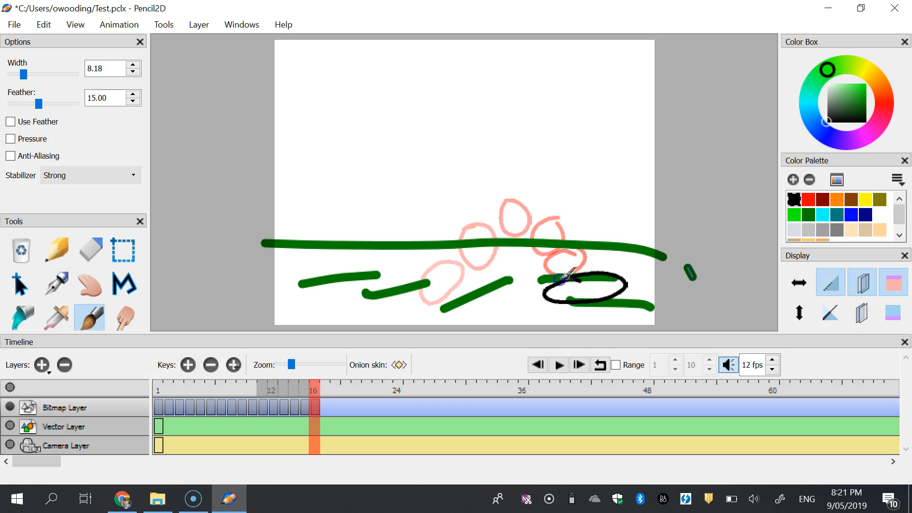
Add bitmap keyframes 17 to 19, drawing the ball rising to the canvas's right edge and narrowing against it
click(193, 365)
mouse_move(601, 250)
mouse_down()
mouse_move(617, 253)
mouse_move(607, 247)
mouse_up()
click(188, 365)
mouse_move(628, 217)
mouse_down()
mouse_move(623, 242)
mouse_move(649, 163)
mouse_move(648, 200)
mouse_up()
click(188, 364)
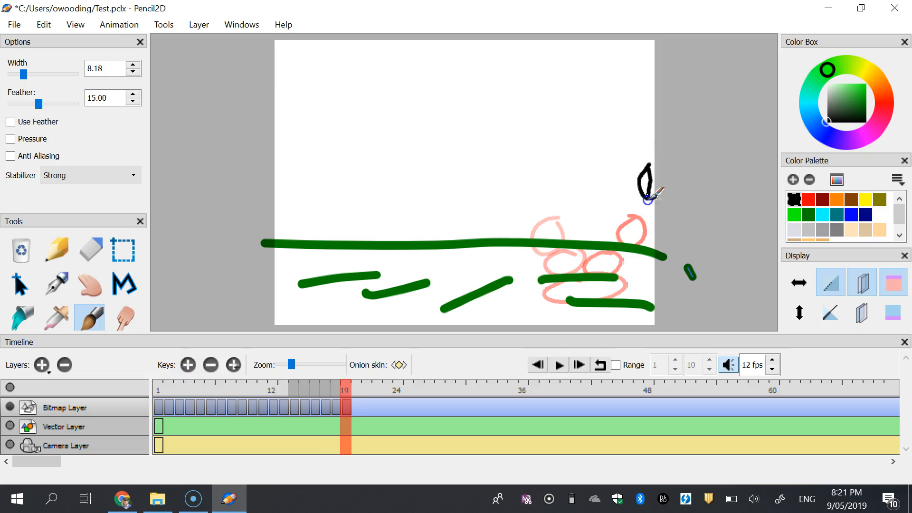
Add bitmap keyframes 20 to 22, drawing the ball flying back left above the ground and stretching into a thin oval
click(188, 365)
mouse_move(625, 167)
mouse_down()
mouse_move(601, 138)
mouse_move(617, 159)
mouse_up()
click(188, 365)
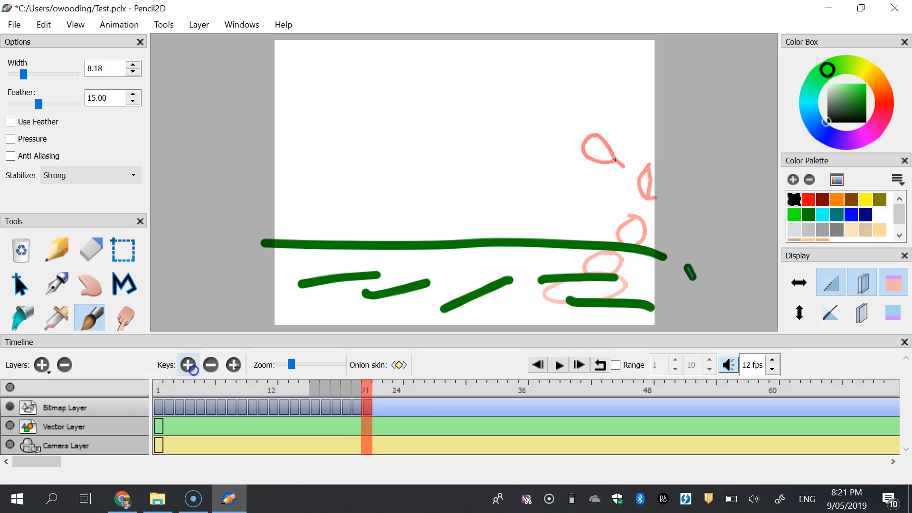
mouse_move(528, 135)
mouse_down()
mouse_move(542, 136)
mouse_move(458, 149)
mouse_move(498, 143)
mouse_up()
click(188, 365)
Add bitmap keyframes 23 to 25, drawing the ball as an arrow flying down left until it leaves the canvas at the ground
click(188, 365)
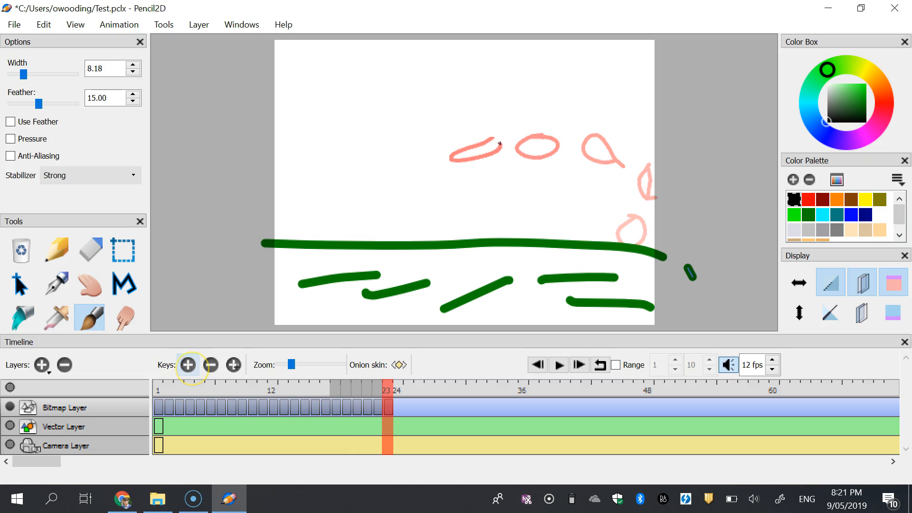
mouse_move(431, 154)
mouse_down()
mouse_move(434, 173)
mouse_move(372, 189)
mouse_up()
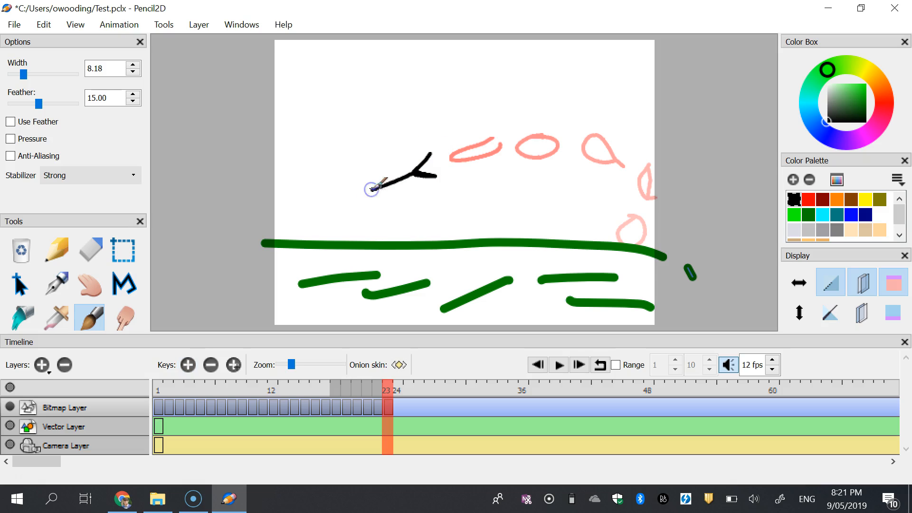
drag(431, 153, 440, 179)
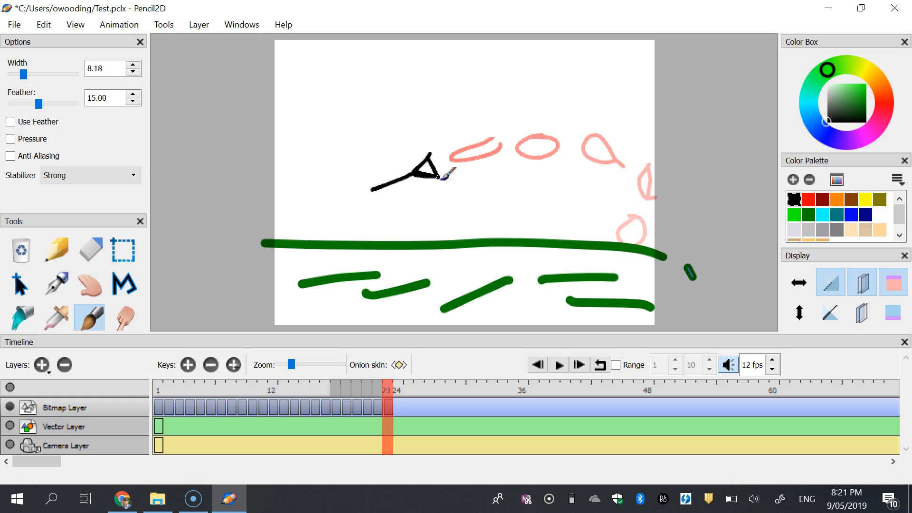
drag(378, 180, 385, 198)
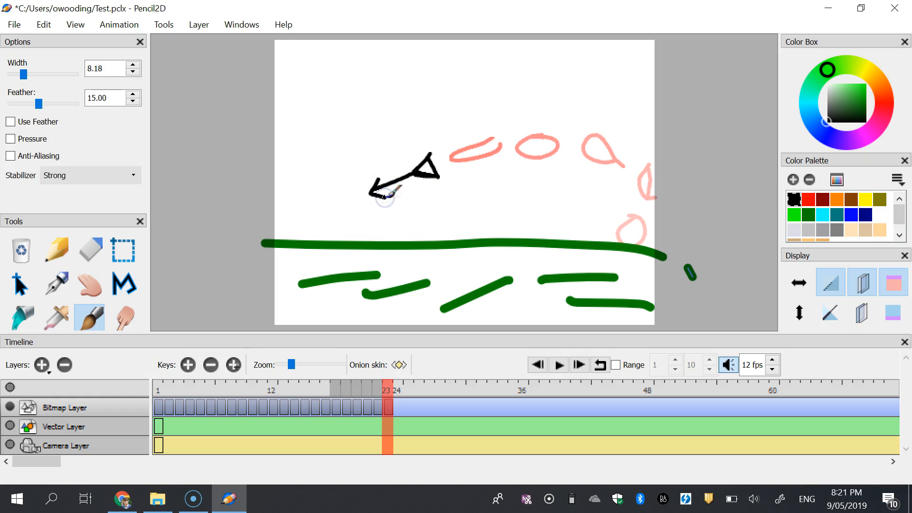
click(189, 366)
mouse_move(356, 201)
mouse_down()
mouse_move(310, 231)
mouse_move(327, 232)
mouse_move(373, 187)
mouse_move(379, 207)
mouse_move(358, 201)
mouse_up()
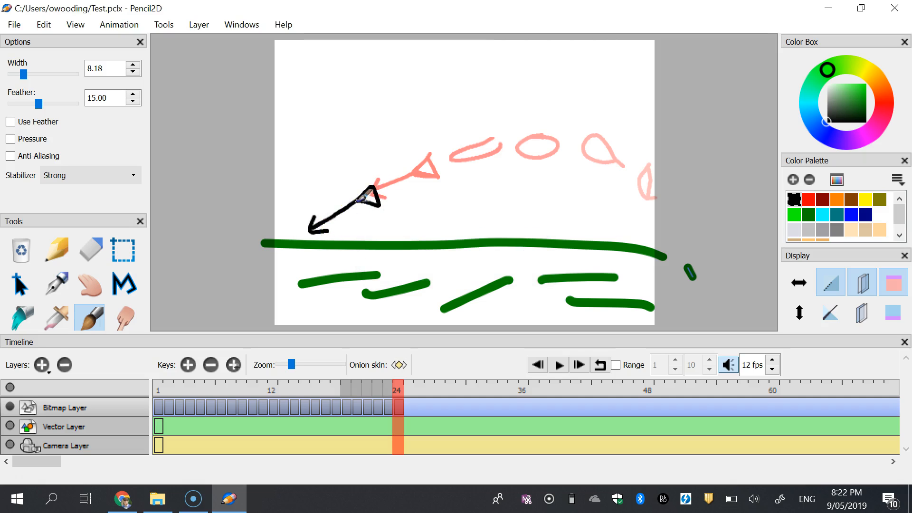
click(190, 365)
mouse_move(304, 240)
mouse_down()
mouse_move(275, 262)
mouse_move(288, 238)
mouse_up()
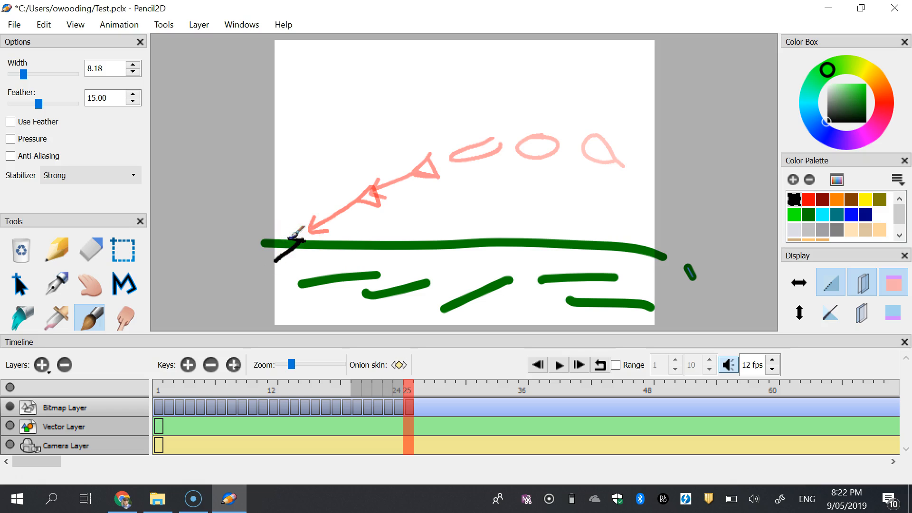
Complete the arrow's triangular tail on frame 25 and play the animation in a loop from the first frame
mouse_move(288, 238)
mouse_down()
mouse_move(306, 227)
mouse_move(326, 235)
mouse_move(311, 226)
mouse_up()
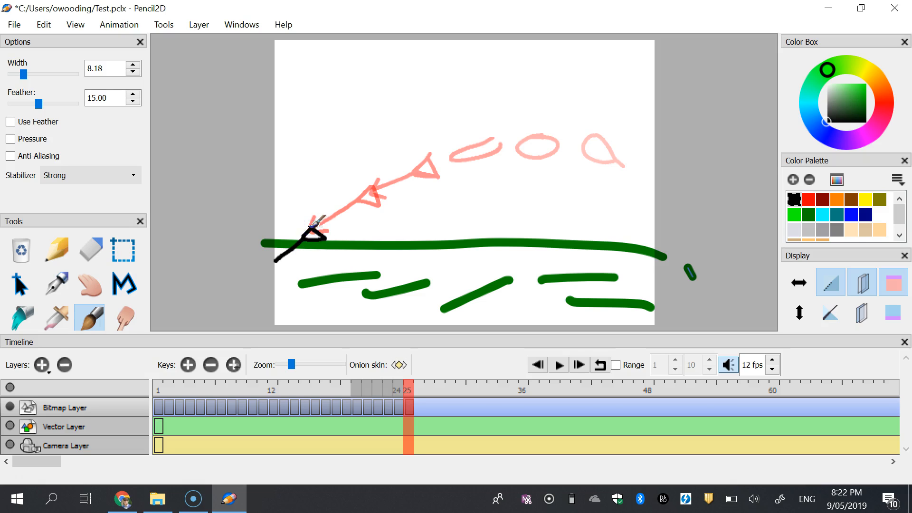
click(537, 365)
click(558, 364)
click(600, 365)
click(558, 364)
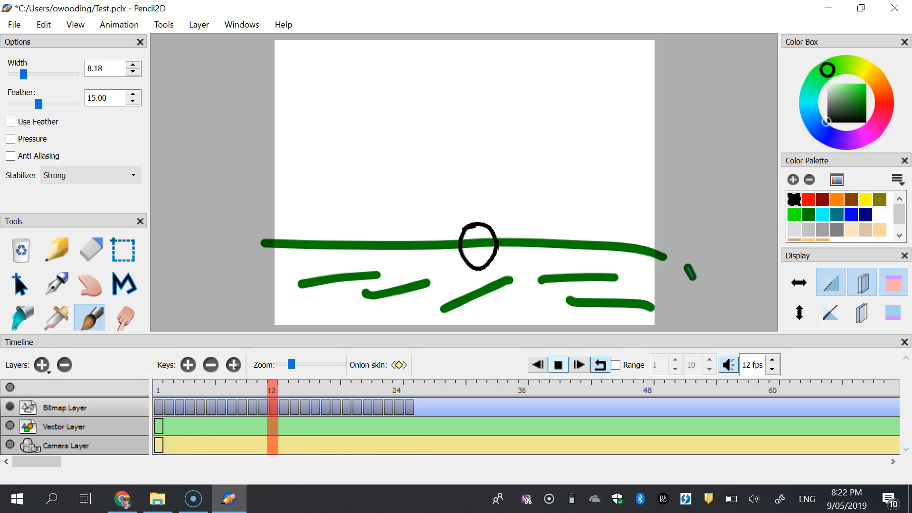
click(559, 364)
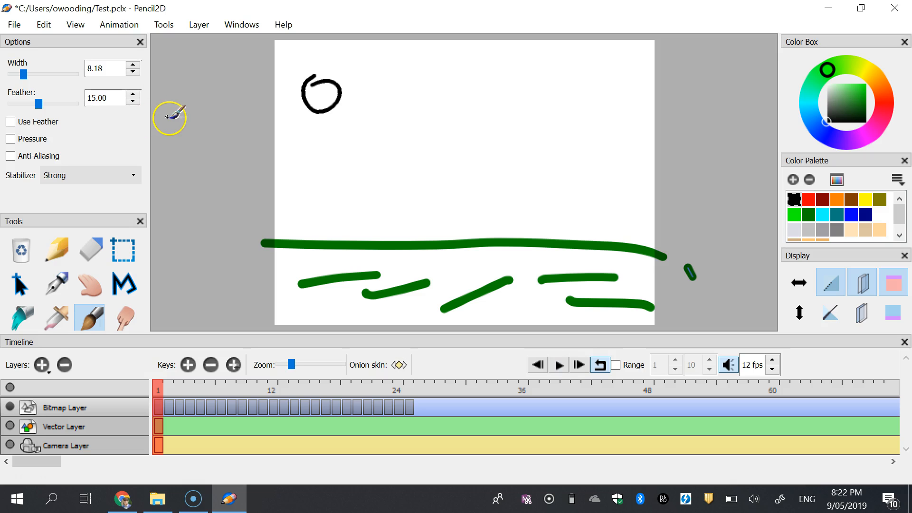
Start a new animation, discarding the unsaved changes, and make the vector layer active with the whole canvas in view
key(ctrl+n)
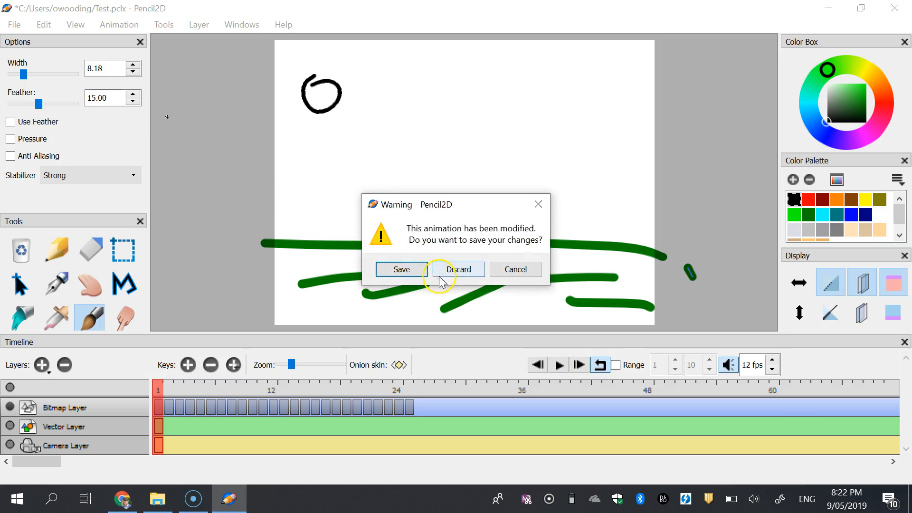
click(449, 267)
click(89, 425)
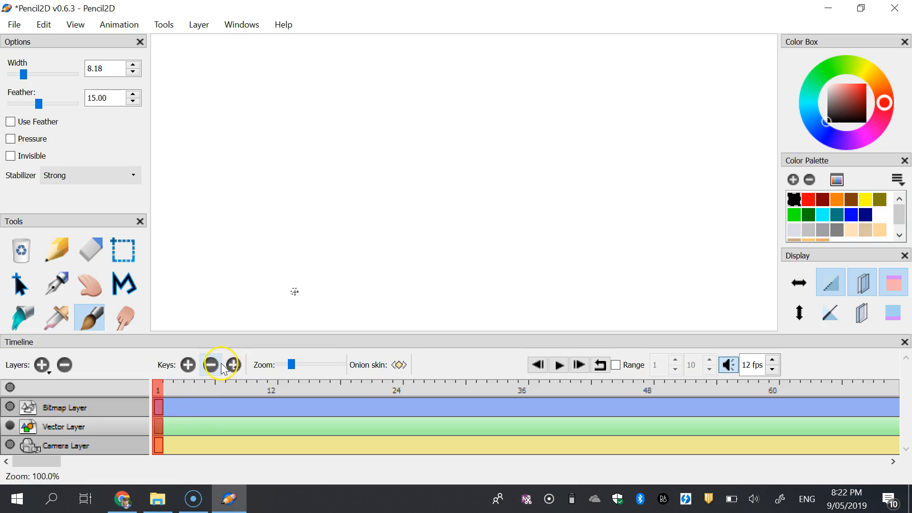
key(ctrl+Down)
key(ctrl+Down)
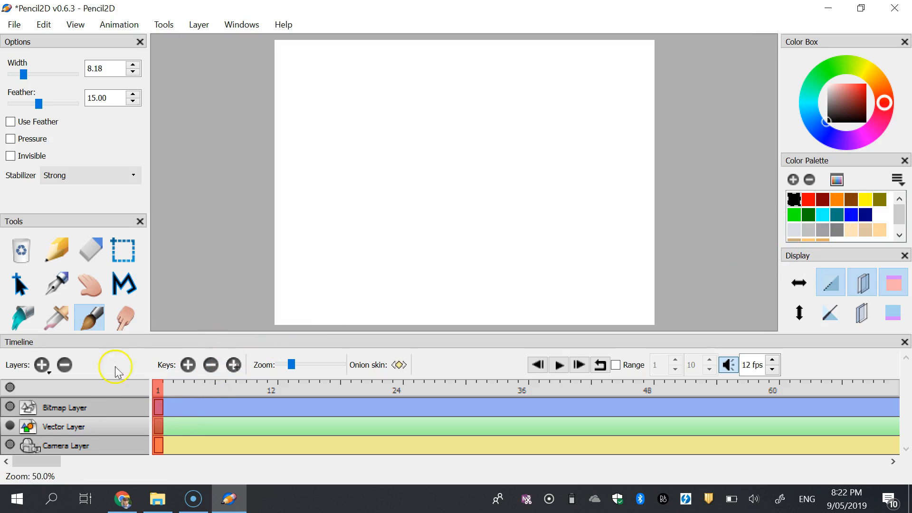
Paint a dark green hill sloping down into flat ground across the canvas with a 61.20-wide brush
click(808, 214)
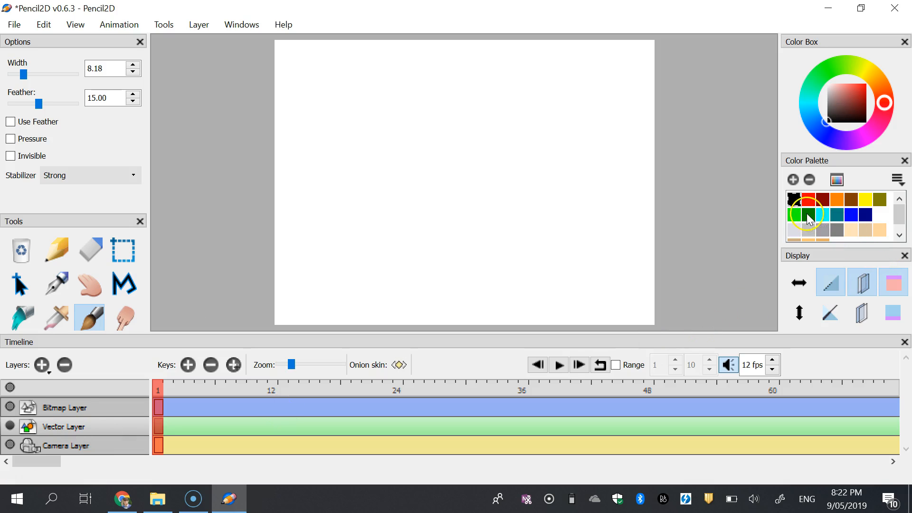
drag(27, 78, 50, 76)
mouse_move(251, 277)
mouse_down()
mouse_move(475, 284)
mouse_move(650, 302)
mouse_move(292, 291)
mouse_move(234, 299)
mouse_move(287, 317)
mouse_move(609, 325)
mouse_up()
mouse_move(480, 317)
mouse_down()
mouse_move(340, 187)
mouse_move(355, 266)
mouse_move(393, 265)
mouse_move(336, 179)
mouse_move(281, 146)
mouse_move(335, 242)
mouse_move(294, 209)
mouse_move(264, 248)
mouse_move(279, 216)
mouse_move(231, 260)
mouse_up()
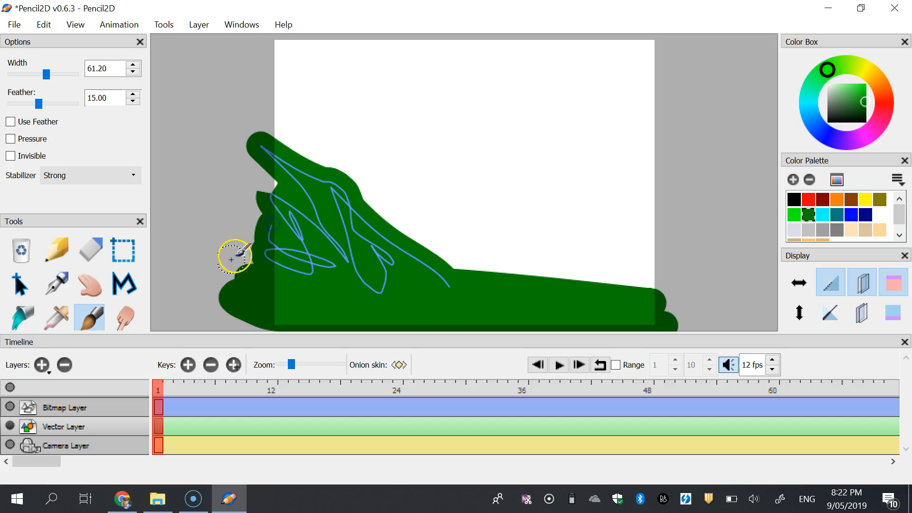
Draw a black ball outline above the hill on the first bitmap frame with a 7.45-wide brush
click(86, 314)
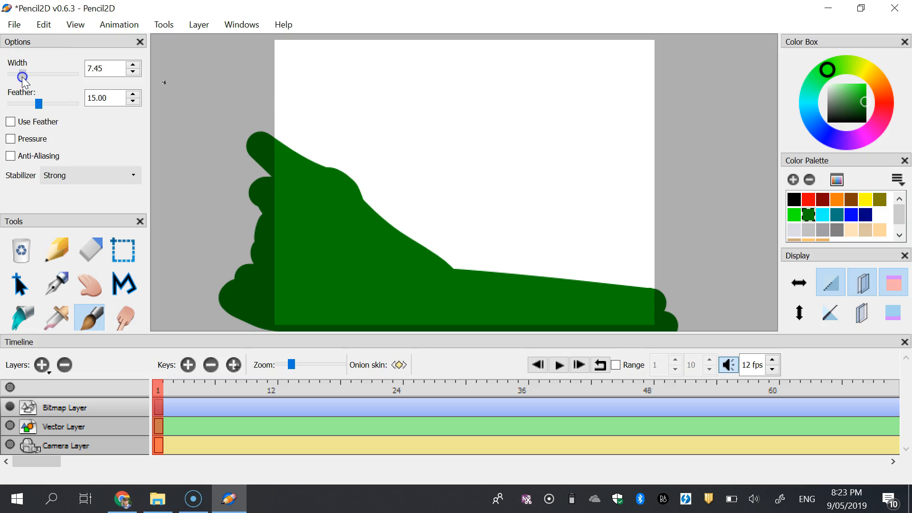
click(793, 199)
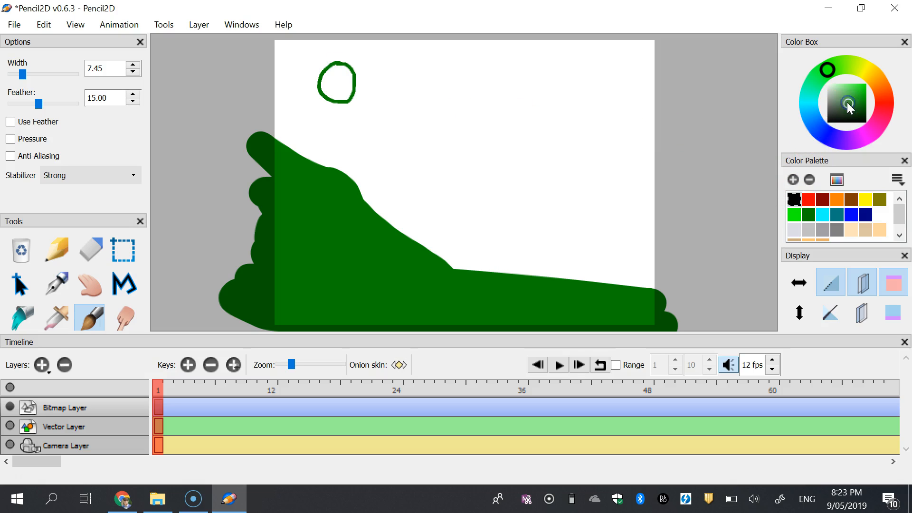
drag(401, 79, 376, 91)
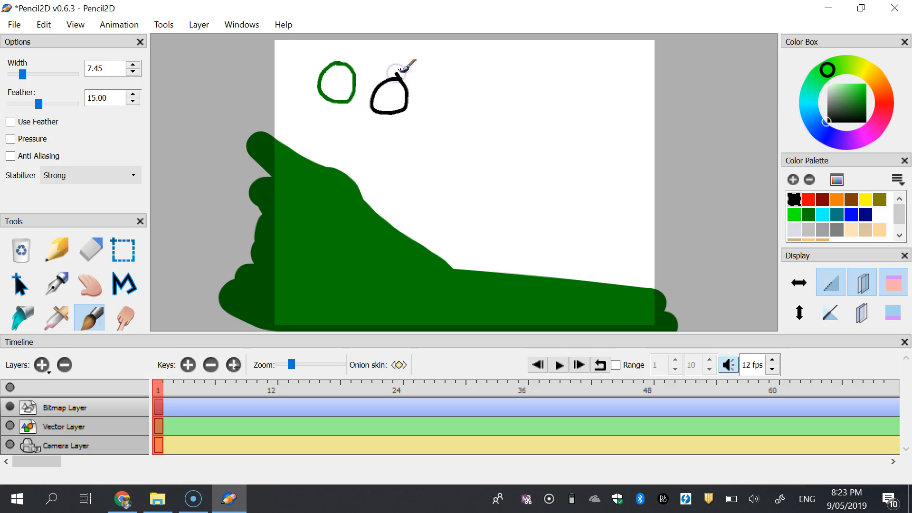
key(ctrl+z)
key(ctrl+z)
drag(336, 65, 322, 67)
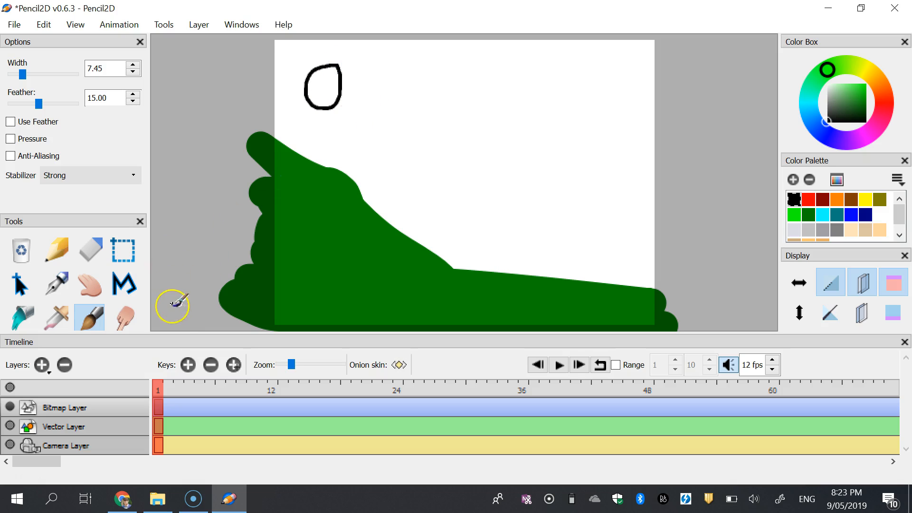
Duplicate the ball's bitmap keyframe into frame 2
click(232, 365)
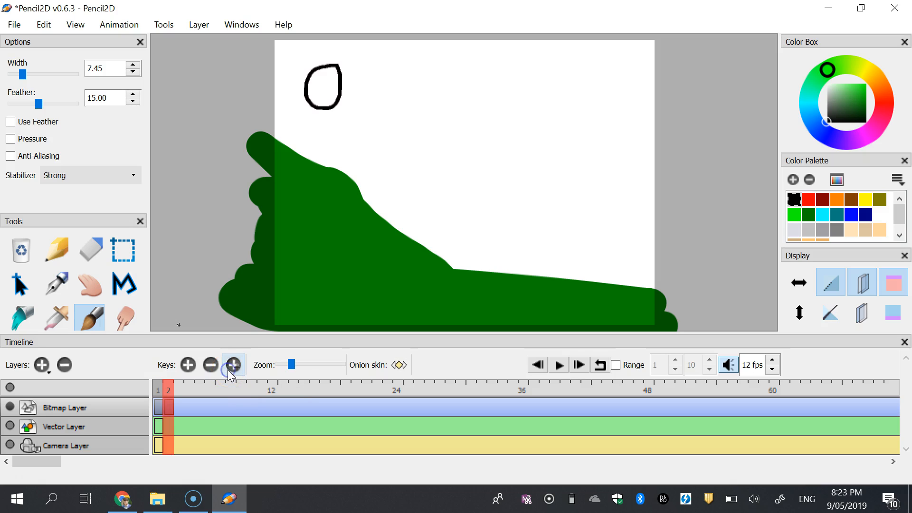
click(127, 254)
click(264, 155)
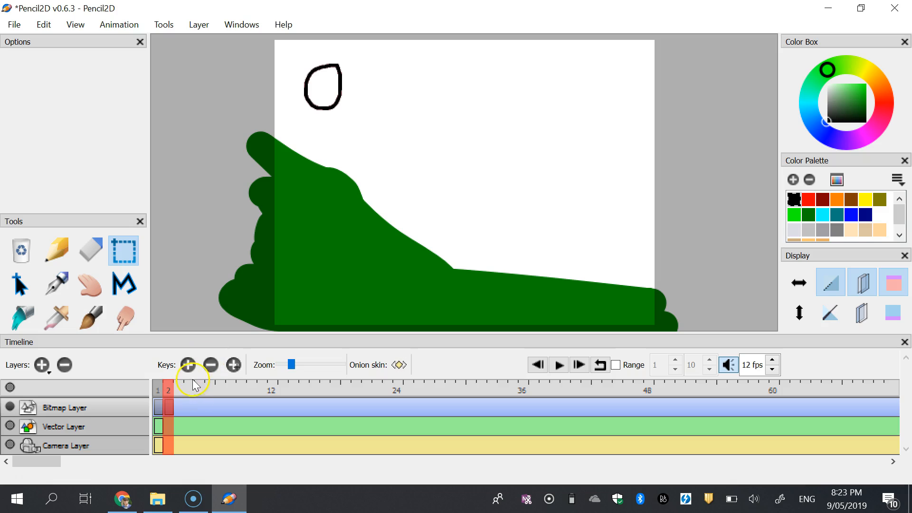
Step back and forth between frames 1 and 2 to compare the ball drawings
key(comma)
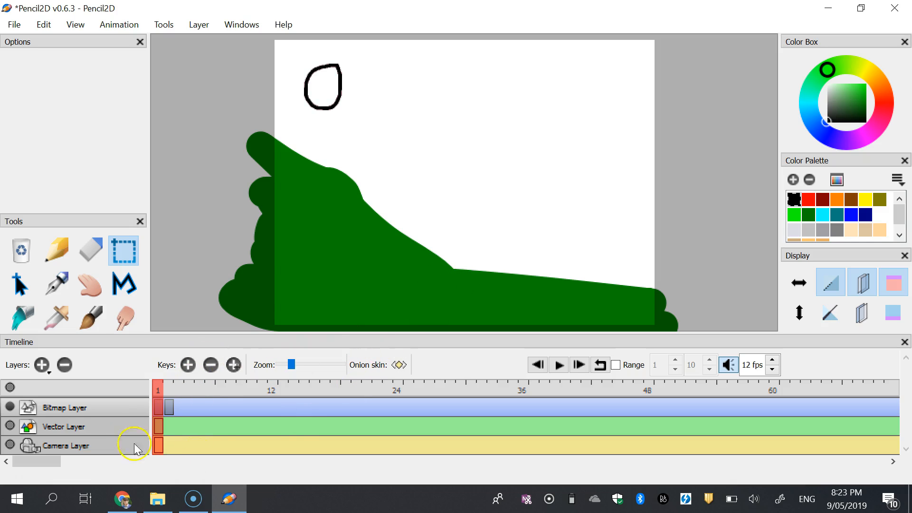
key(period)
key(comma)
key(period)
key(comma)
key(period)
key(comma)
key(period)
key(comma)
key(period)
Select the ball on frame 2 and move it slightly down, overlapping its frame 1 position
click(122, 253)
drag(292, 55, 356, 120)
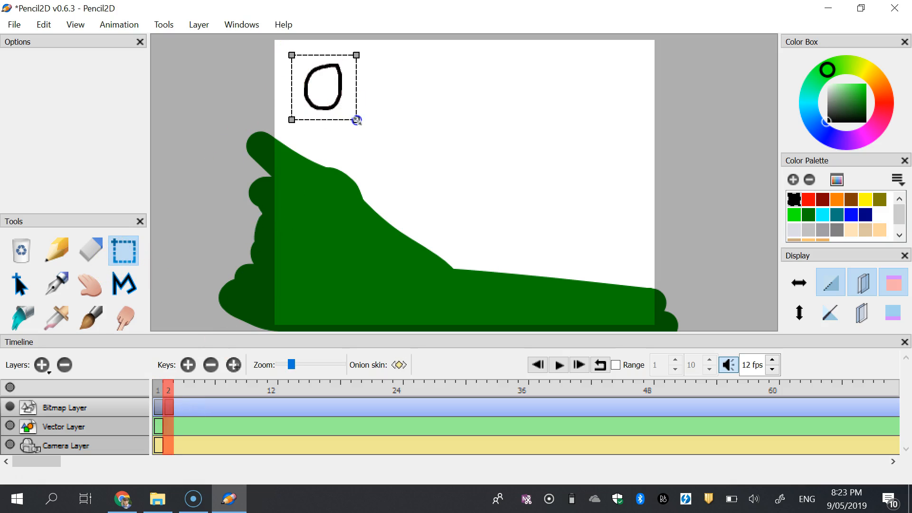
click(20, 285)
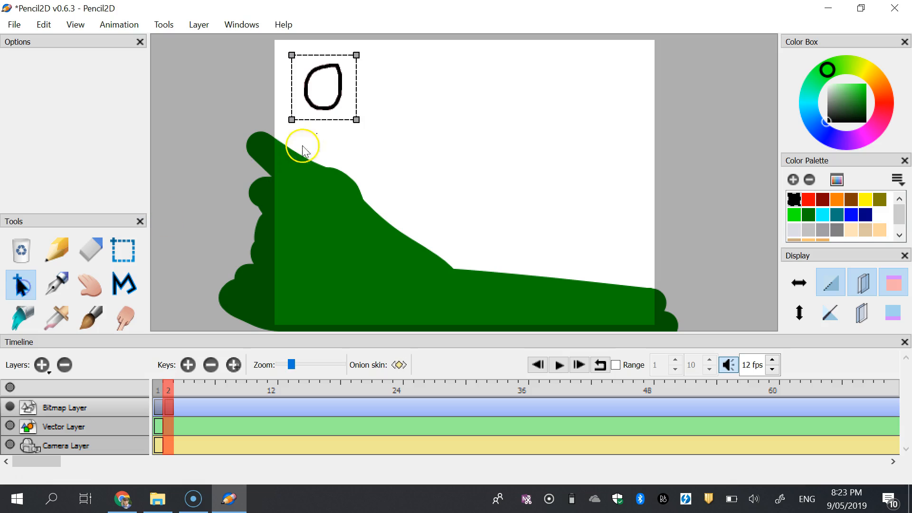
drag(332, 86, 331, 109)
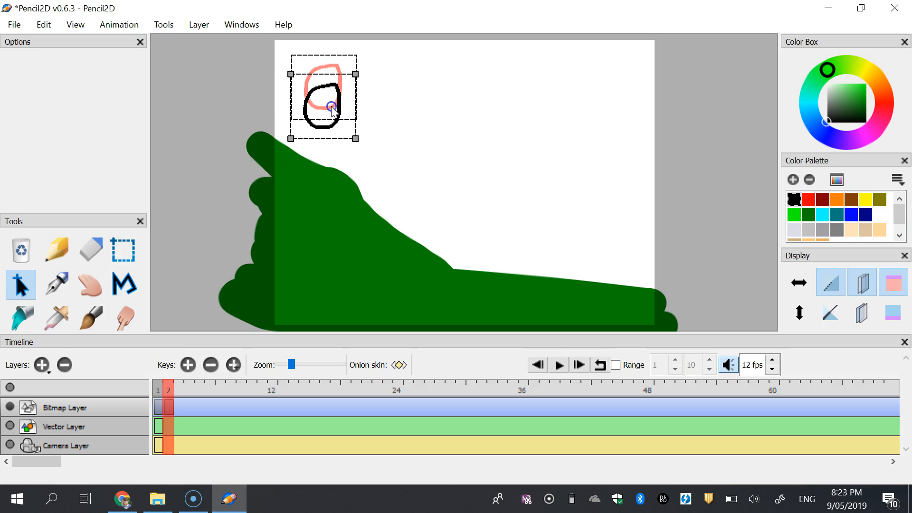
click(402, 149)
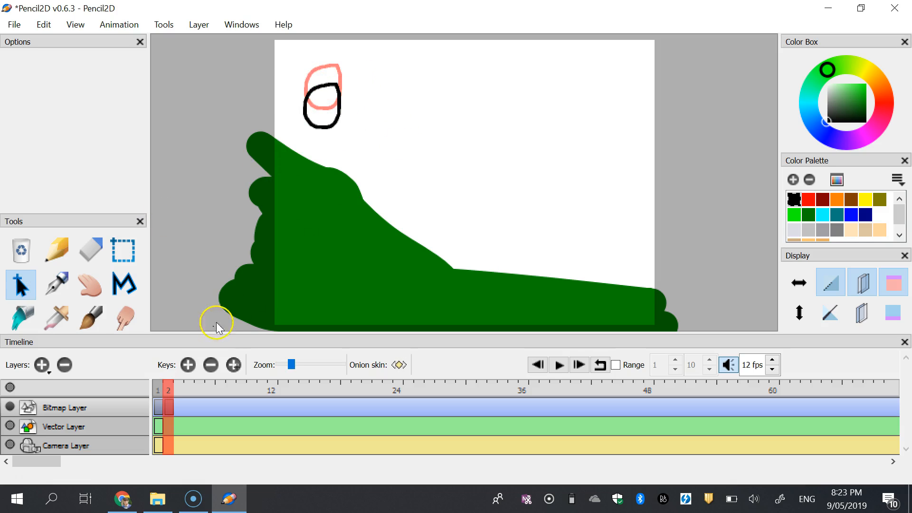
Duplicate the keyframe into frame 3 and move the ball a little further down
click(233, 364)
click(123, 251)
mouse_move(291, 76)
mouse_down()
mouse_move(353, 136)
mouse_move(341, 126)
mouse_up()
click(21, 284)
click(226, 263)
Duplicate the keyframe into frame 4 and lower the ball until it reaches the hill's surface
click(233, 365)
click(123, 250)
drag(300, 95, 358, 162)
click(20, 284)
drag(319, 123, 319, 139)
click(237, 292)
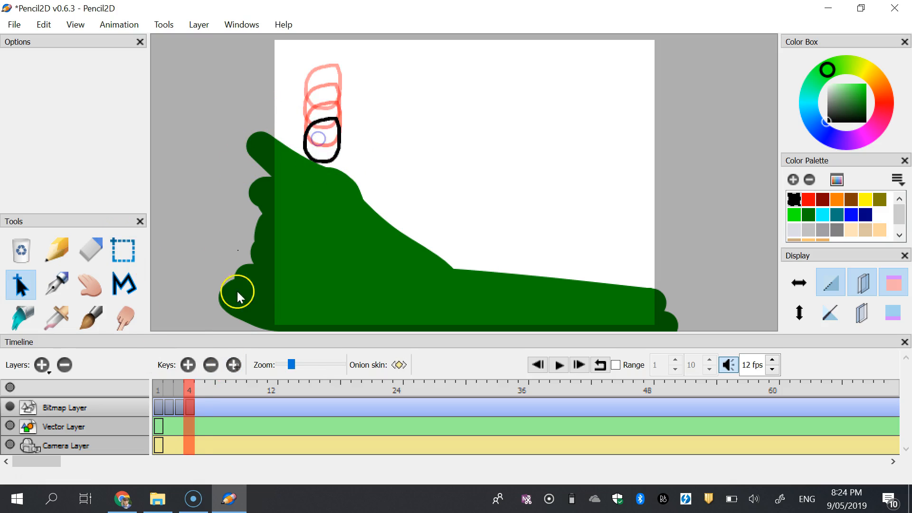
Duplicate the keyframe into frame 5 and squash the ball vertically against the hill
click(233, 365)
click(134, 250)
drag(287, 99, 350, 178)
click(21, 284)
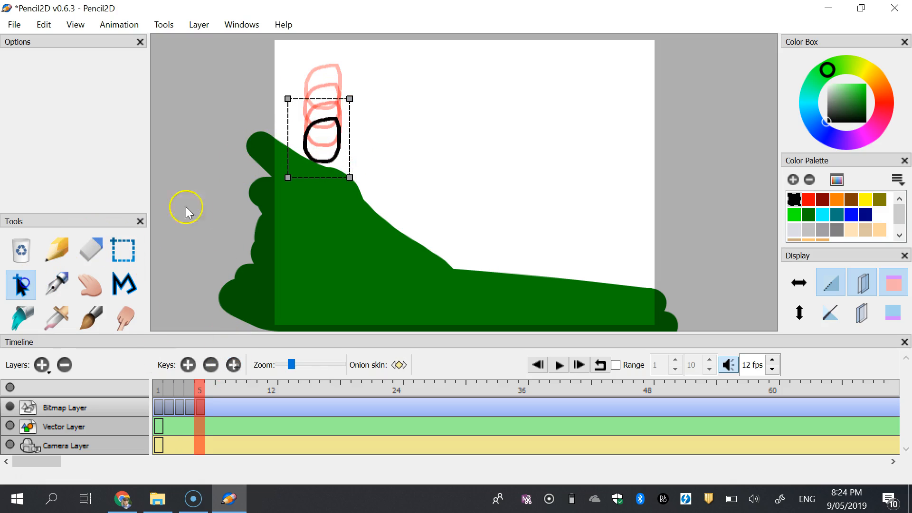
drag(350, 99, 360, 128)
Save the animation as Test in the PCLX format
key(ctrl+s)
click(336, 332)
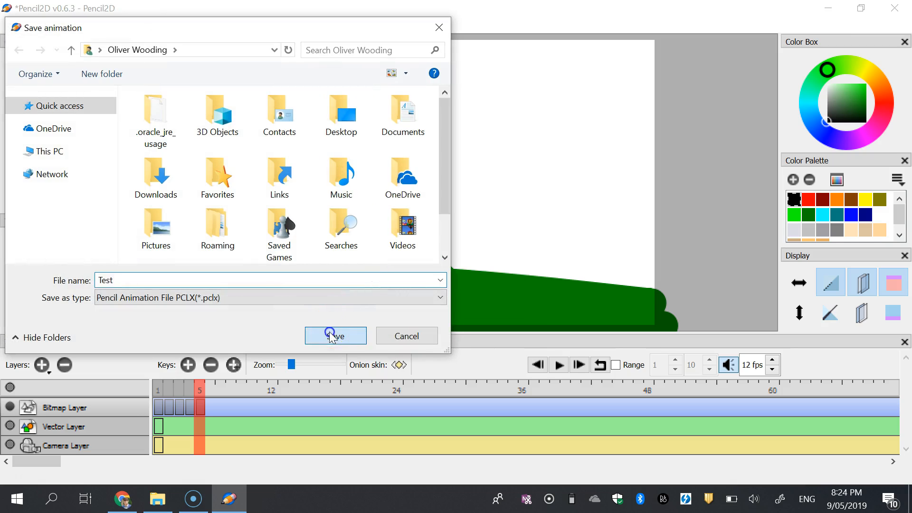
click(488, 251)
Duplicate the keyframe into frame 6, flattening the ball into a wide oval and shifting it slightly right
click(234, 367)
click(124, 250)
drag(290, 118, 374, 197)
click(20, 284)
drag(375, 119, 383, 144)
drag(353, 170, 357, 157)
click(221, 169)
Duplicate the keyframe into frame 7, moving the flattened ball right and stretching it so it tilts upward
click(233, 367)
click(123, 250)
drag(305, 116, 393, 196)
click(20, 284)
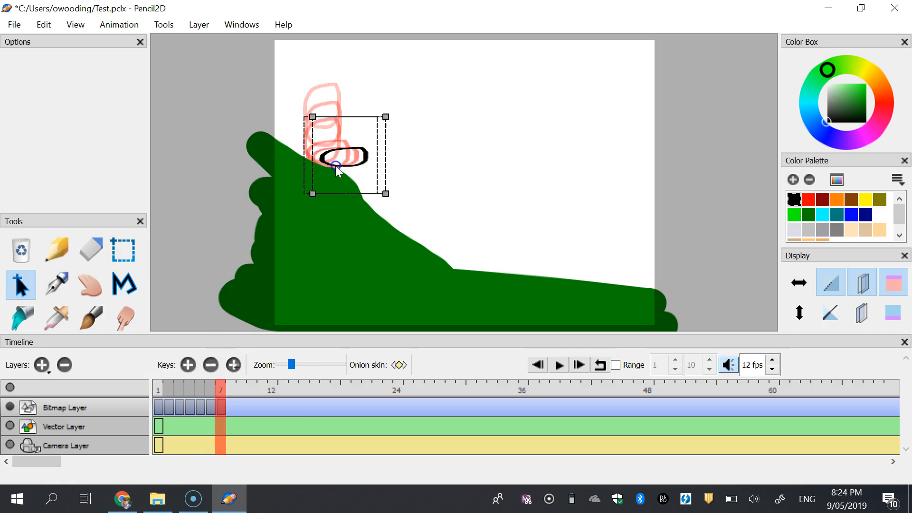
drag(393, 119, 405, 96)
drag(366, 155, 360, 162)
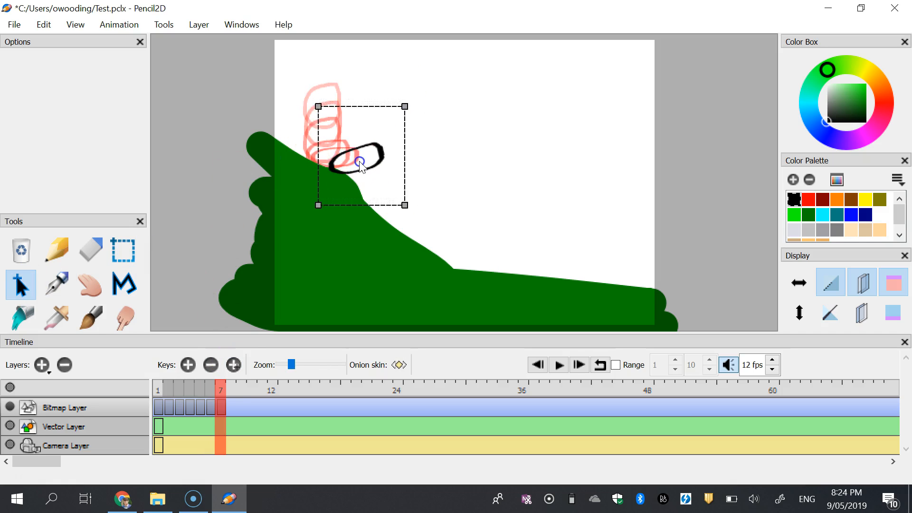
Duplicate the keyframe into frame 8, moving the ball up right off the hill and reshaping it into a rounder form
click(234, 366)
click(124, 250)
drag(322, 122, 410, 208)
click(20, 285)
drag(359, 161, 385, 143)
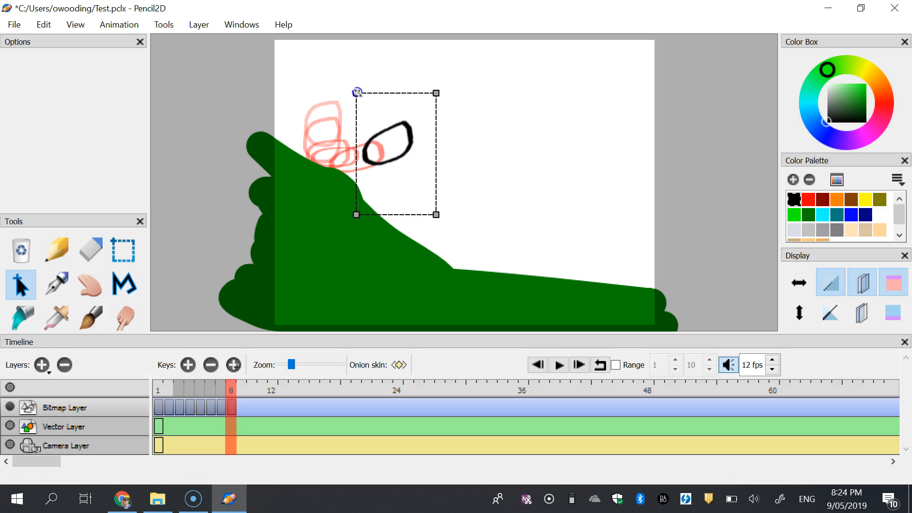
drag(358, 92, 344, 37)
drag(384, 112, 386, 140)
drag(438, 66, 401, 120)
drag(370, 183, 371, 163)
Duplicate the keyframe into frames 9 to 12, moving the ball right and down along the slope each time, and play the animation
click(233, 364)
click(123, 250)
drag(347, 115, 378, 170)
drag(359, 137, 402, 186)
drag(373, 157, 398, 162)
click(234, 365)
click(124, 250)
drag(372, 121, 426, 190)
drag(390, 163, 408, 179)
click(234, 365)
click(123, 250)
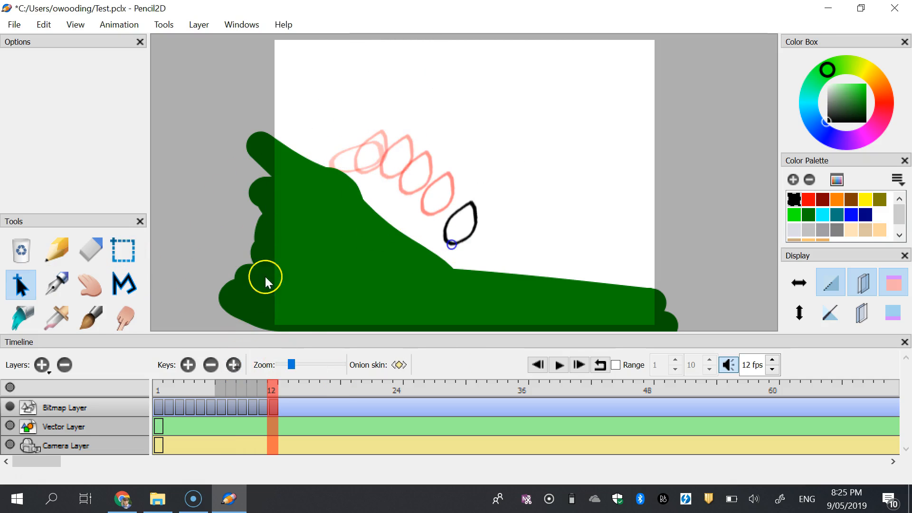
click(557, 365)
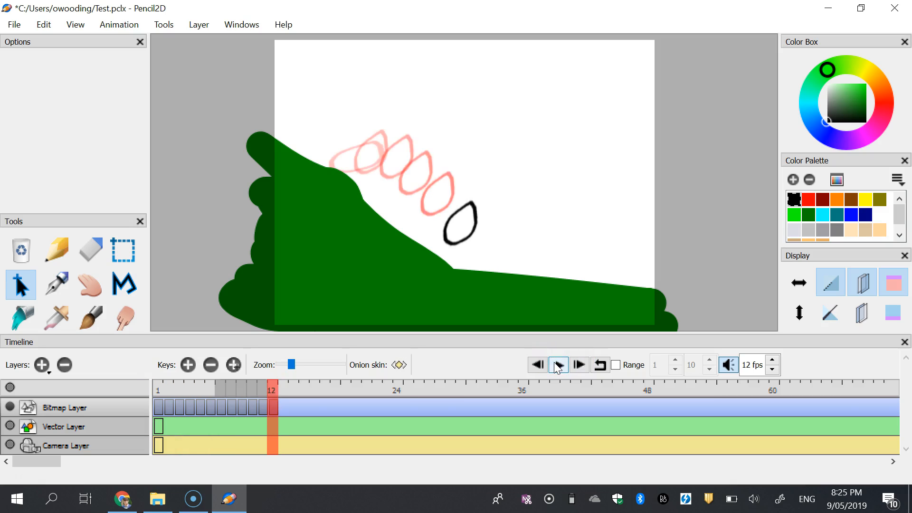
click(557, 364)
Close the Tools, Options, Color Box, Color Palette, Display and Timeline panels
click(139, 222)
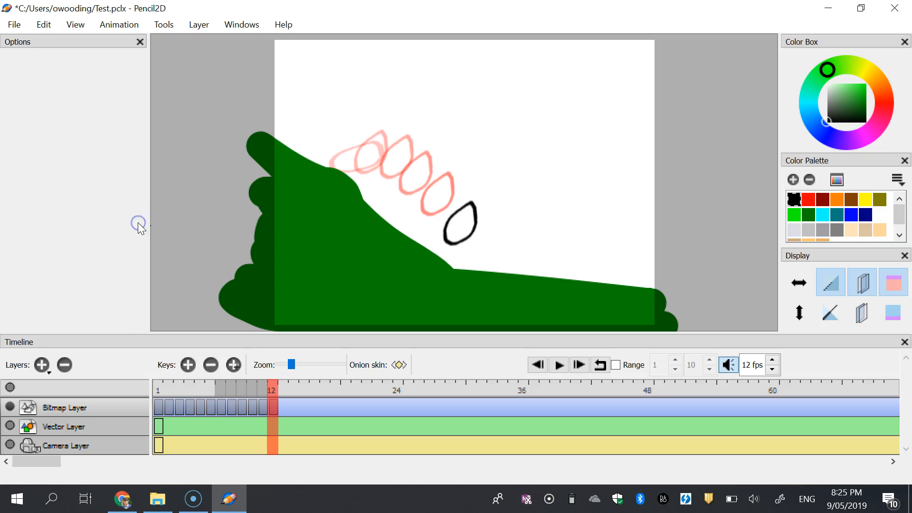
click(139, 42)
click(904, 42)
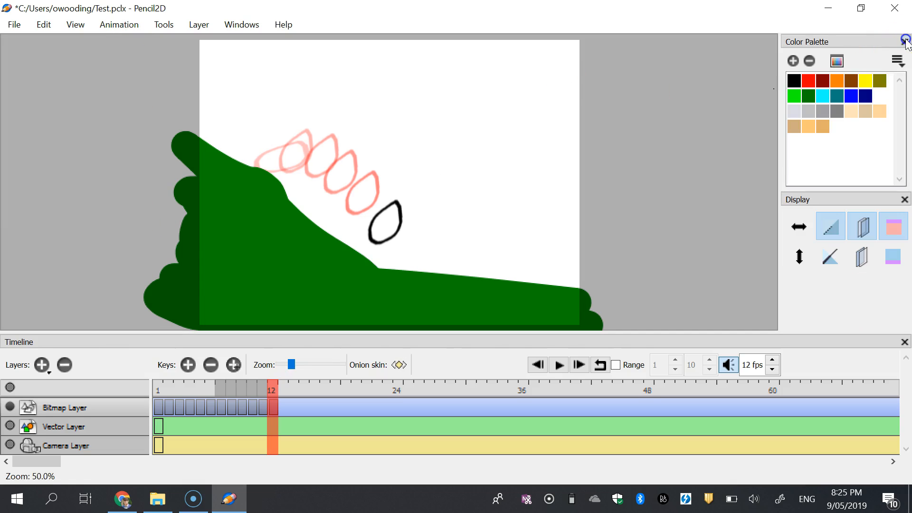
click(905, 42)
click(904, 42)
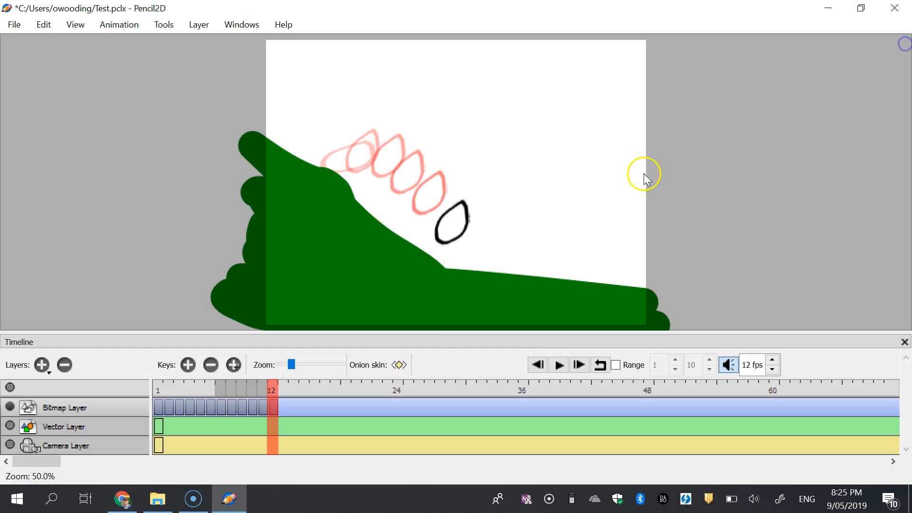
click(905, 342)
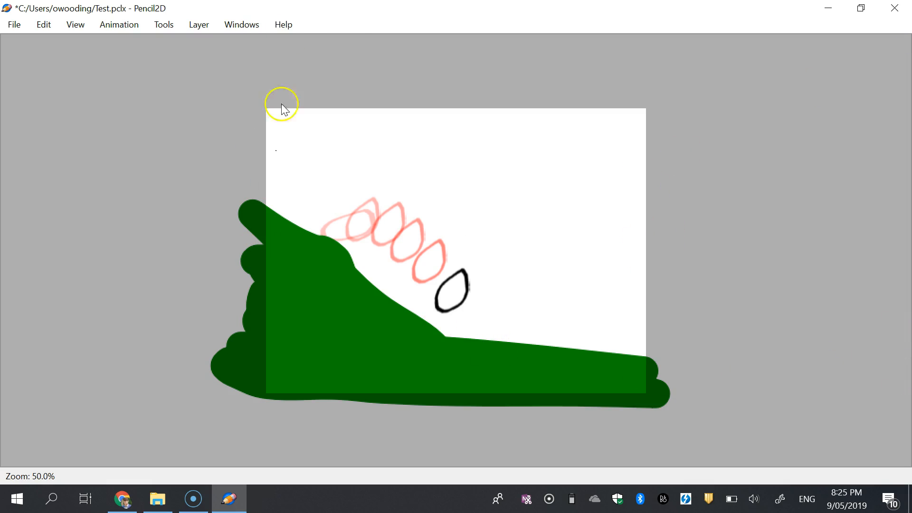
Reopen the Timeline and restore the full panel layout in the maximized window
click(243, 24)
click(253, 173)
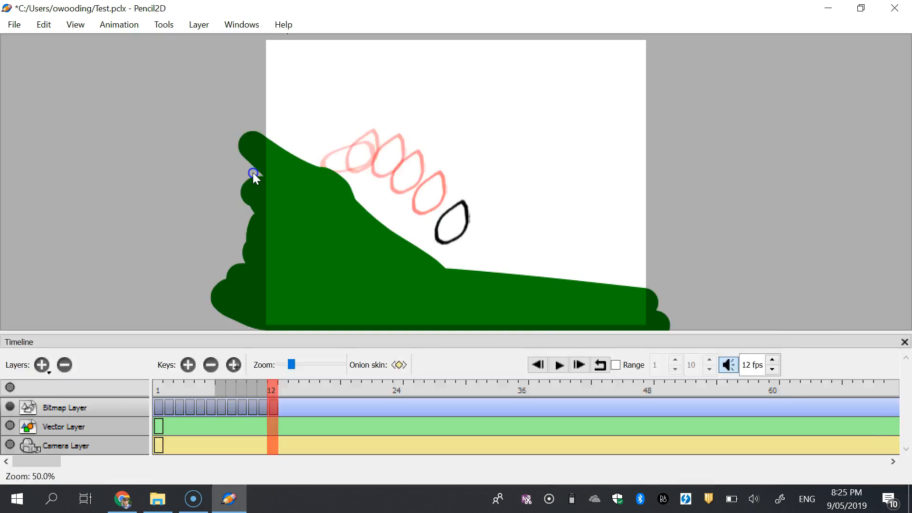
click(861, 8)
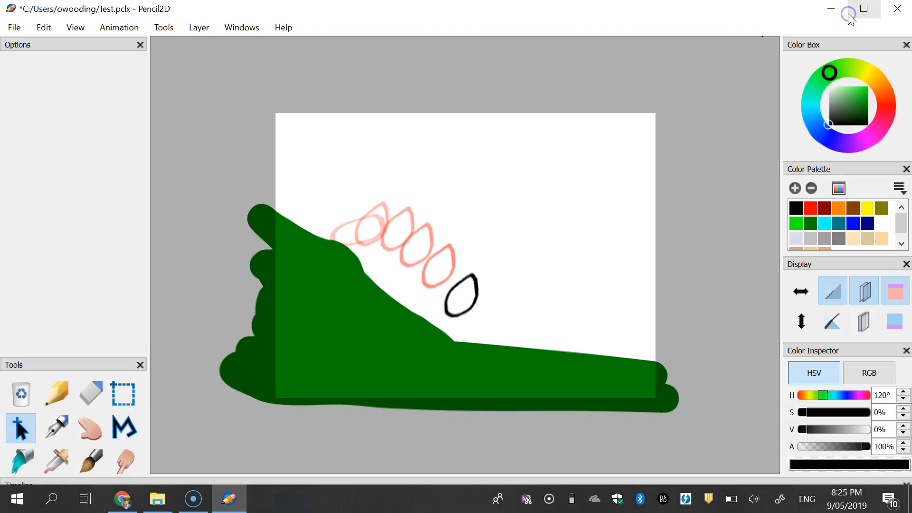
click(861, 10)
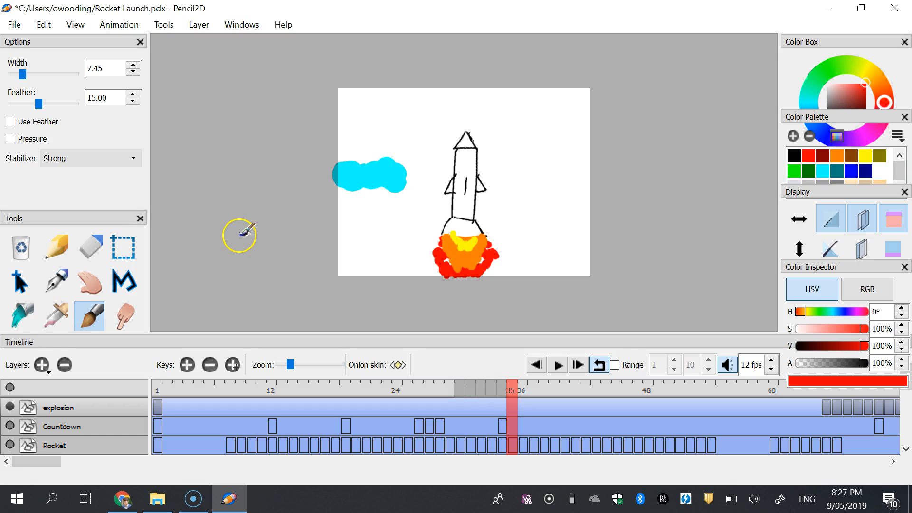
click(13, 27)
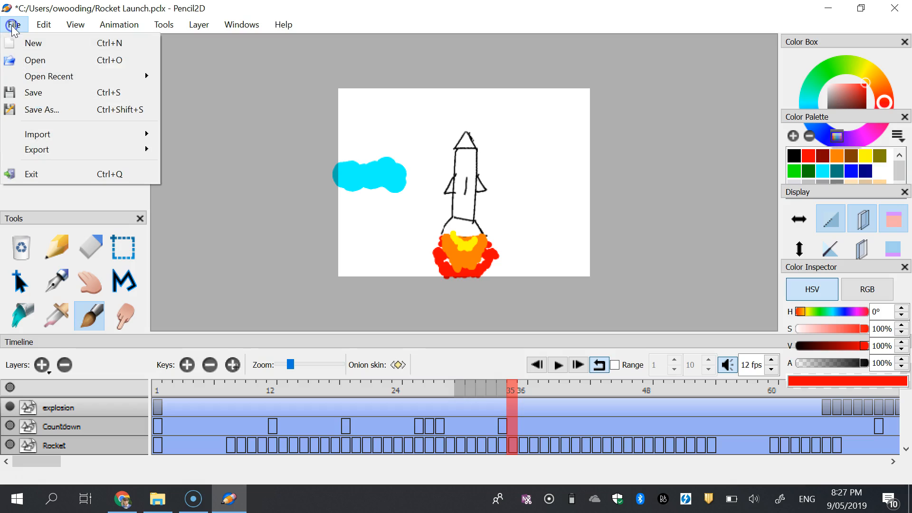
mouse_move(49, 148)
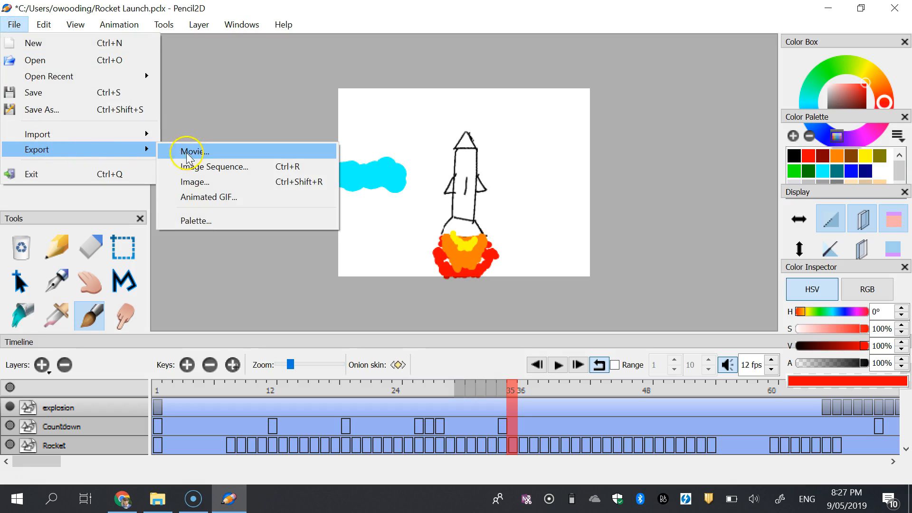
click(200, 121)
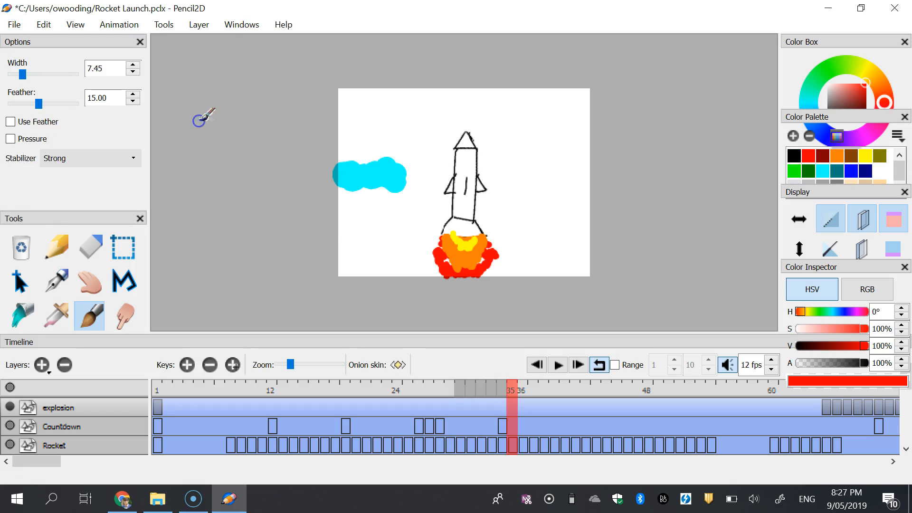
click(15, 24)
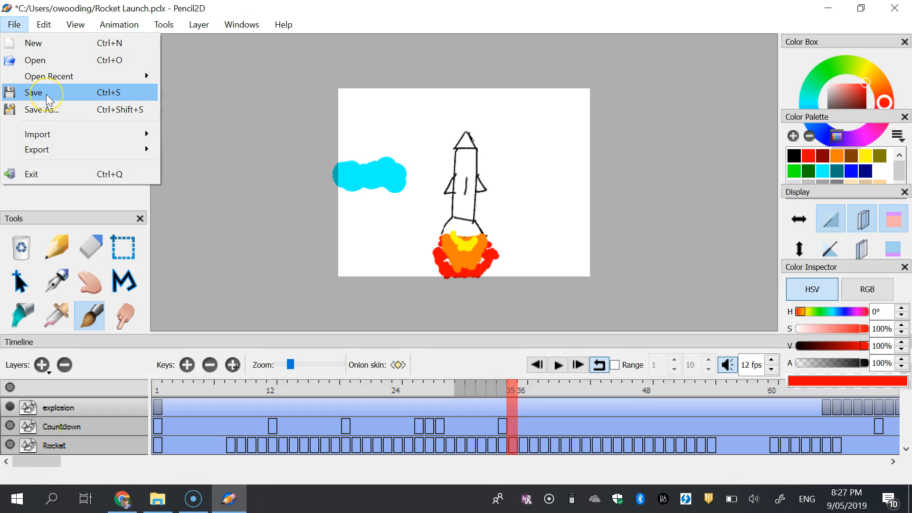
click(293, 189)
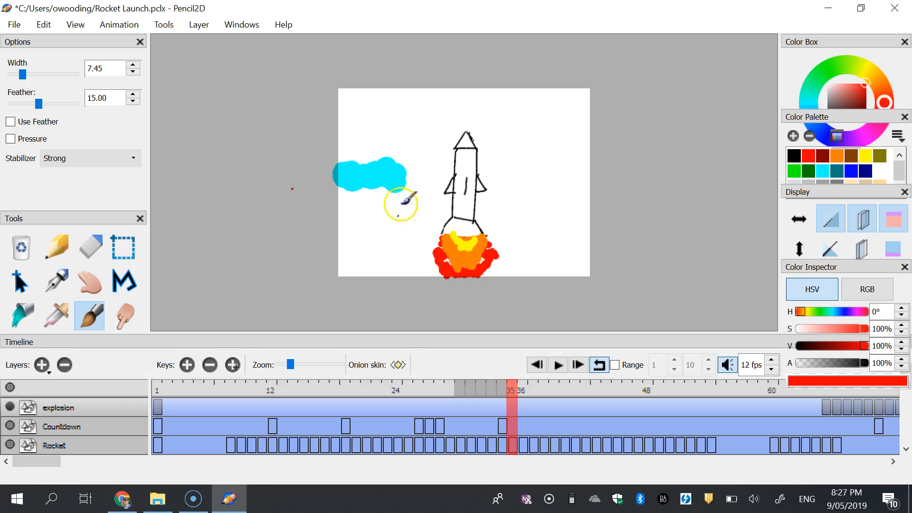
Open the export options for the Rocket Launch animation
click(14, 29)
click(48, 150)
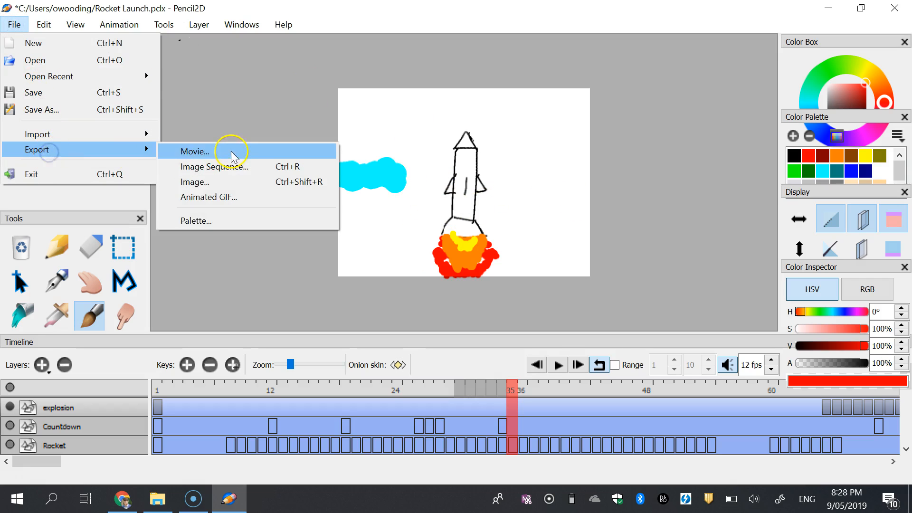